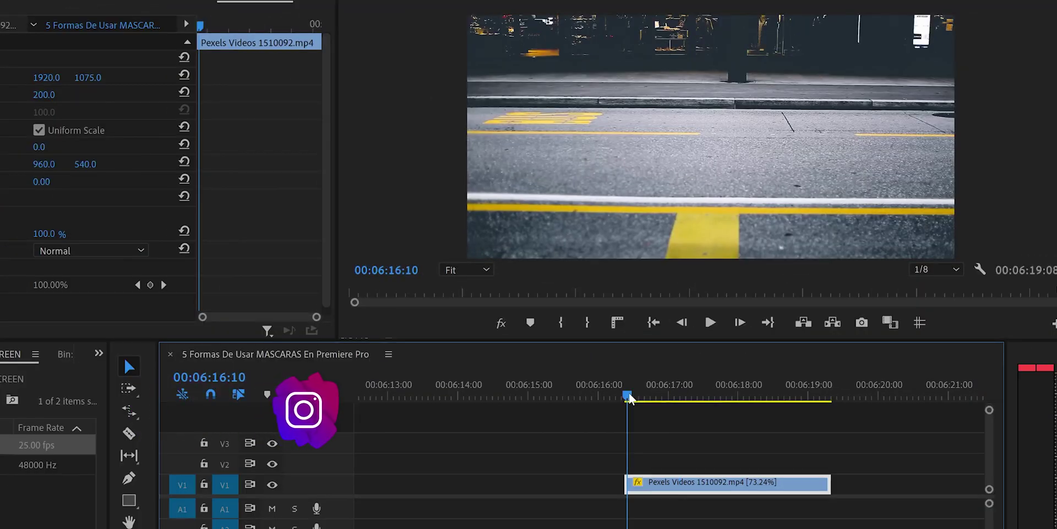
- Scrub the playhead to about 00:06:18:01 over the Pexels street clip
drag(631, 399, 744, 403)
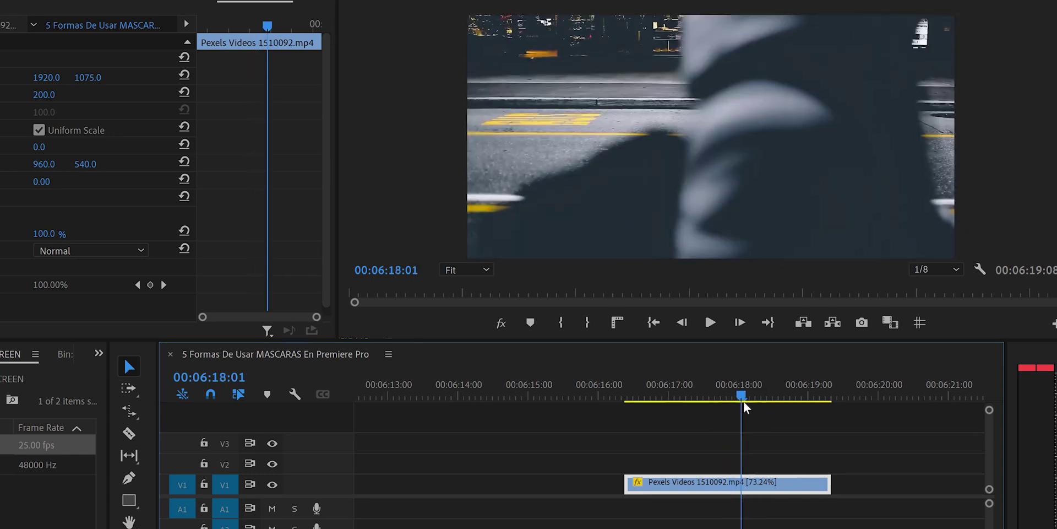
- Type a white NY title on V2 and centre it in the frame
click(696, 434)
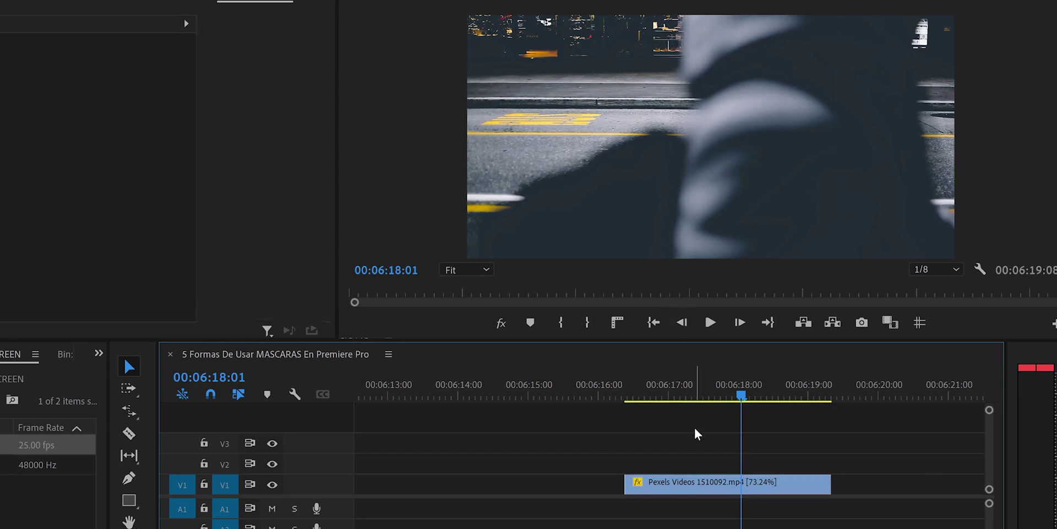
key(t)
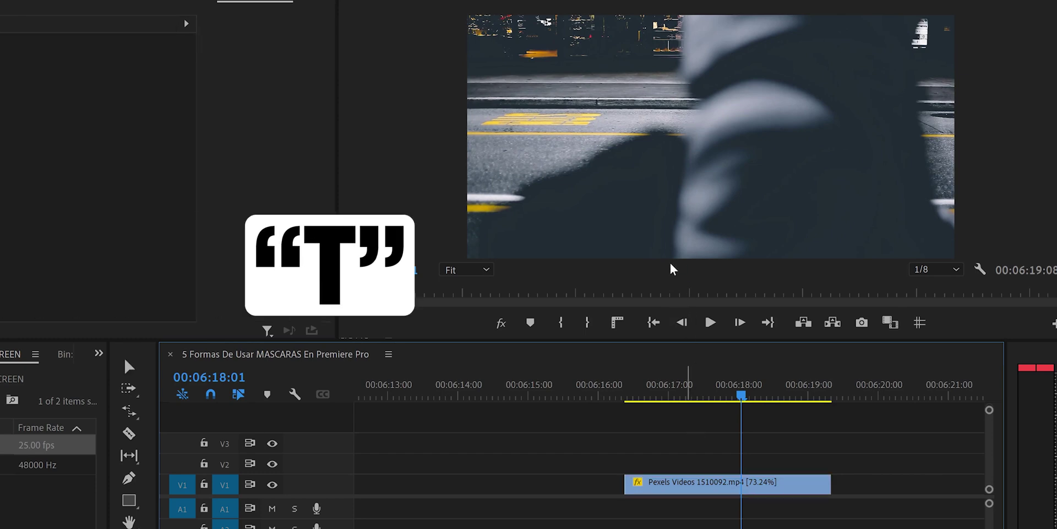
click(678, 145)
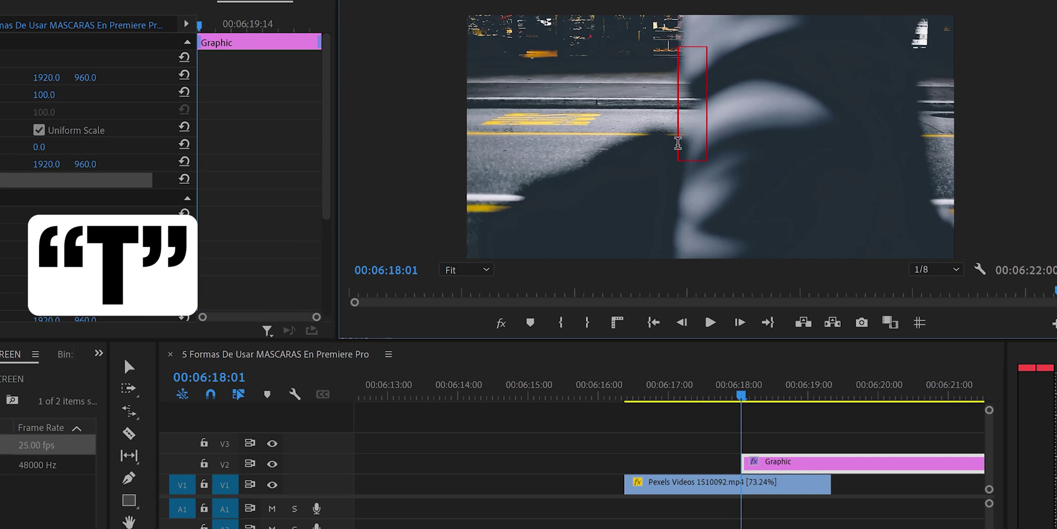
text(NY)
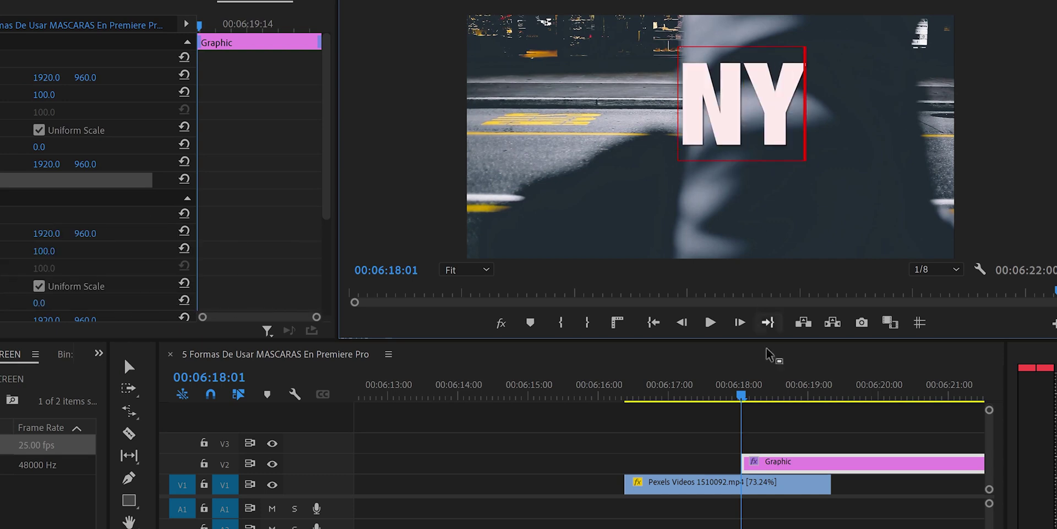
key(Escape)
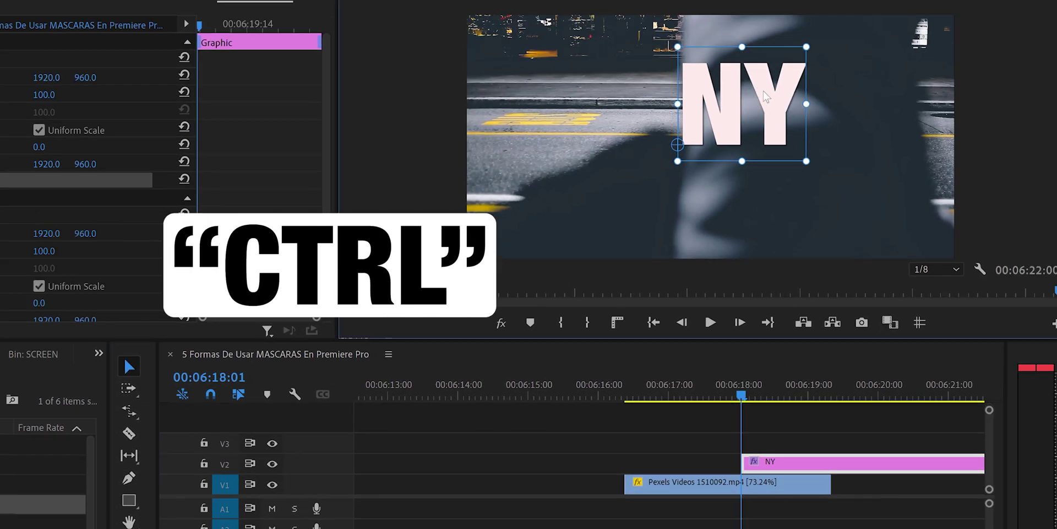
drag(766, 97, 739, 131)
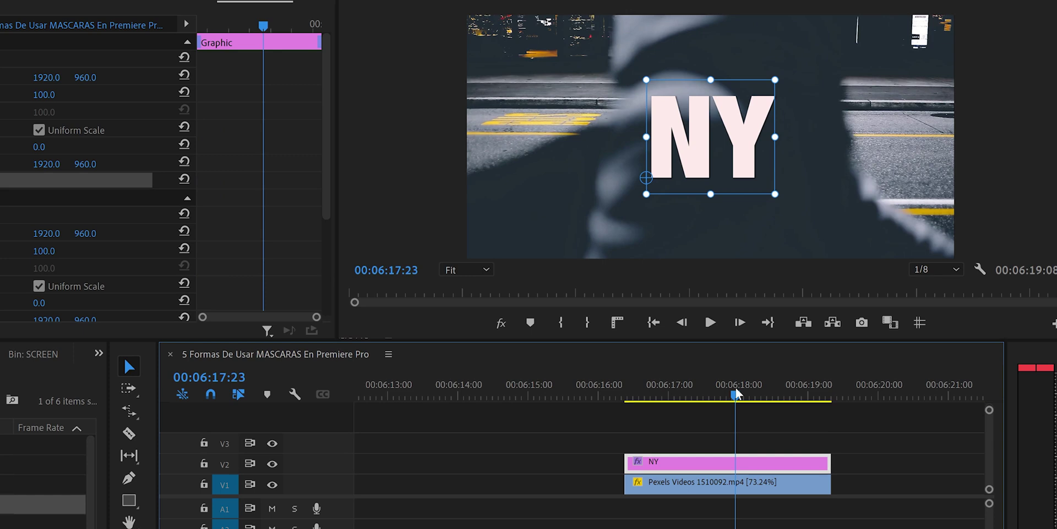
- Step the playhead forward one frame and back to check the title
drag(736, 392, 738, 393)
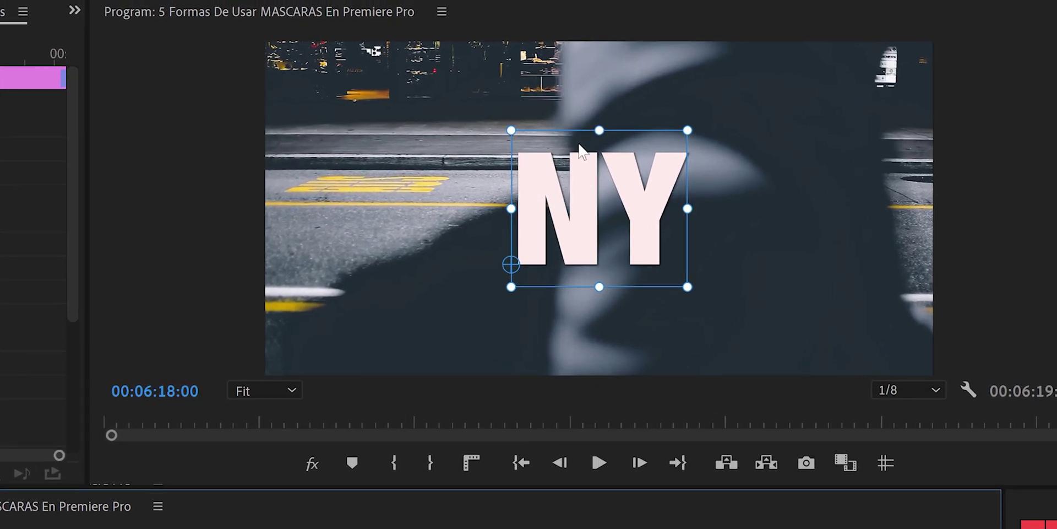
key(Left)
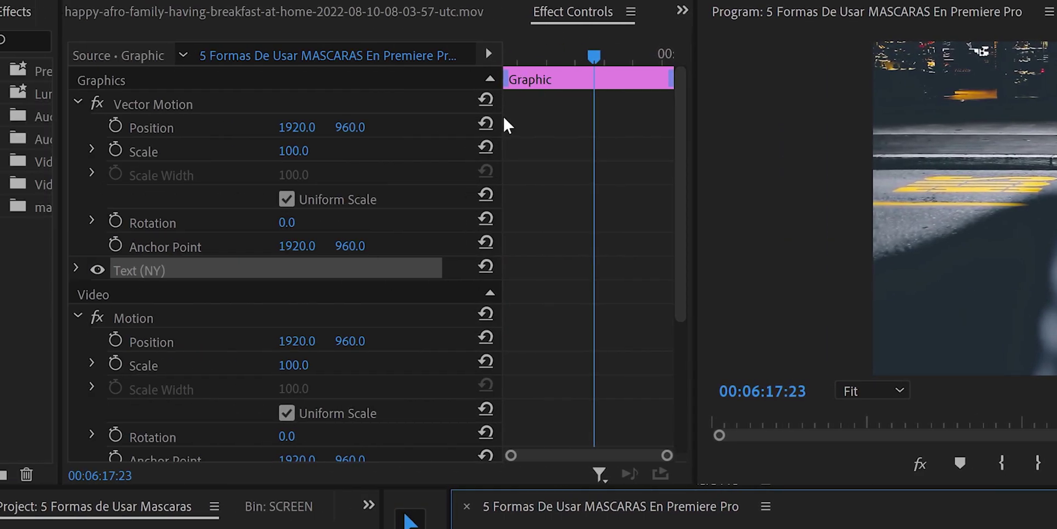
drag(681, 237, 697, 377)
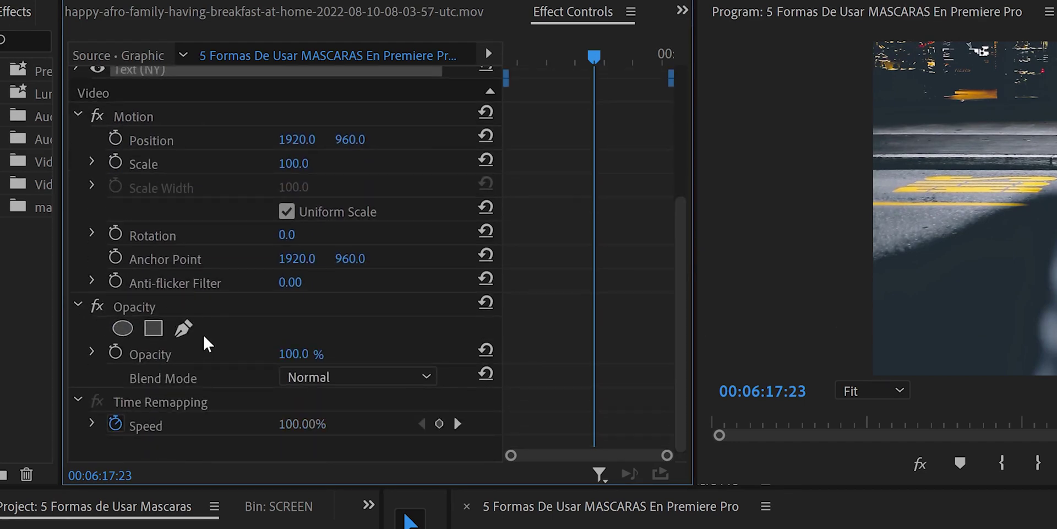
- Draw a closed five-point freehand opacity mask beside the NY letters
click(183, 328)
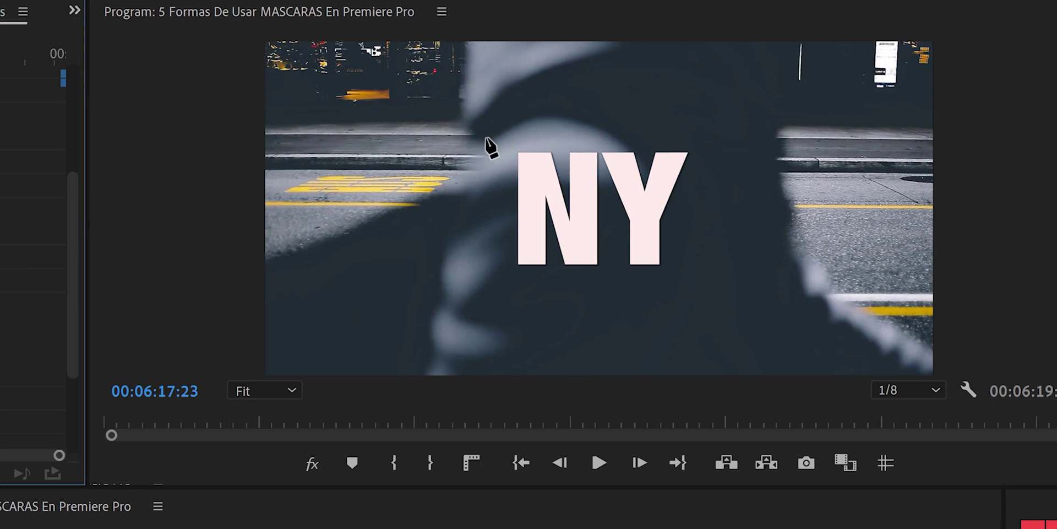
click(486, 141)
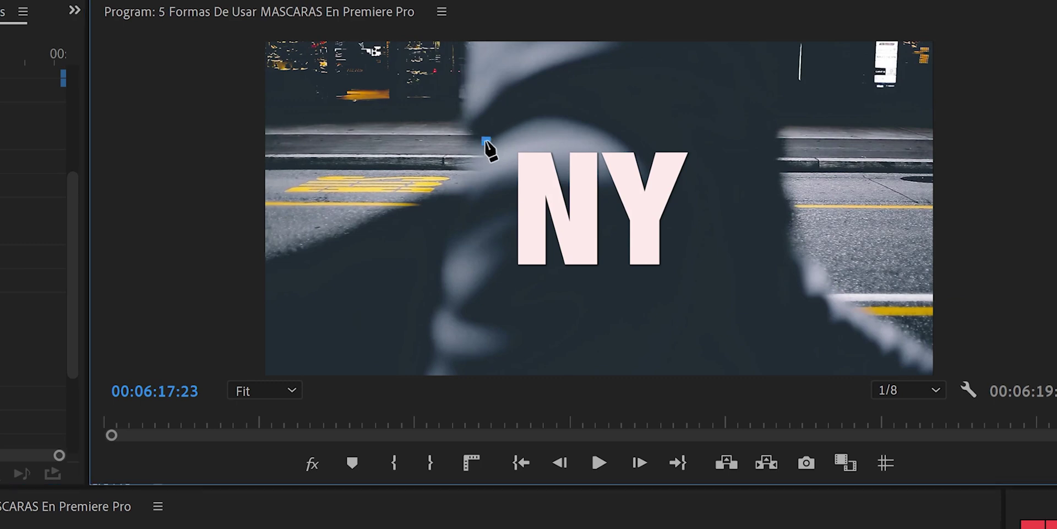
click(381, 214)
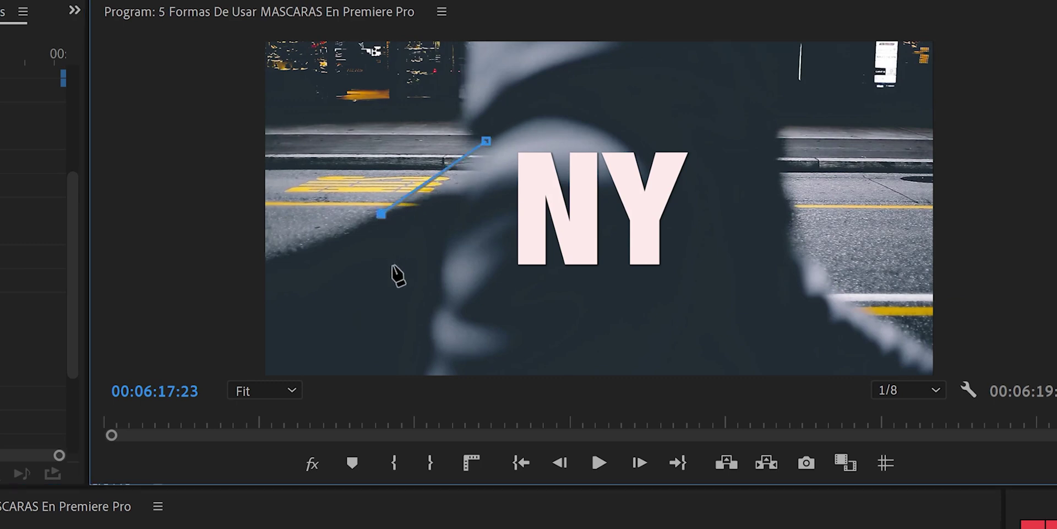
click(394, 282)
click(716, 282)
click(711, 109)
click(486, 141)
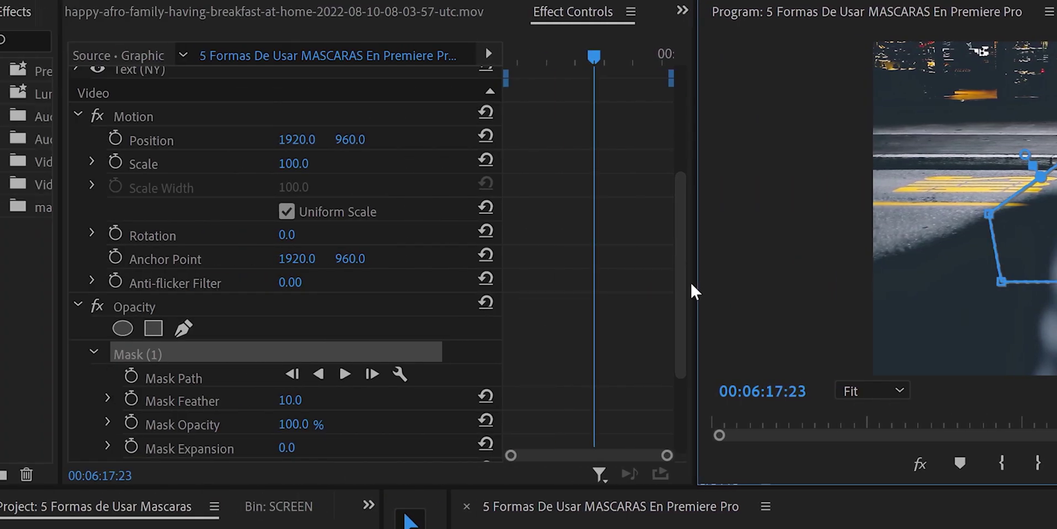
- Invert the NY mask and start Mask Path keyframing at 00:06:17:23
drag(541, 307, 541, 362)
click(142, 370)
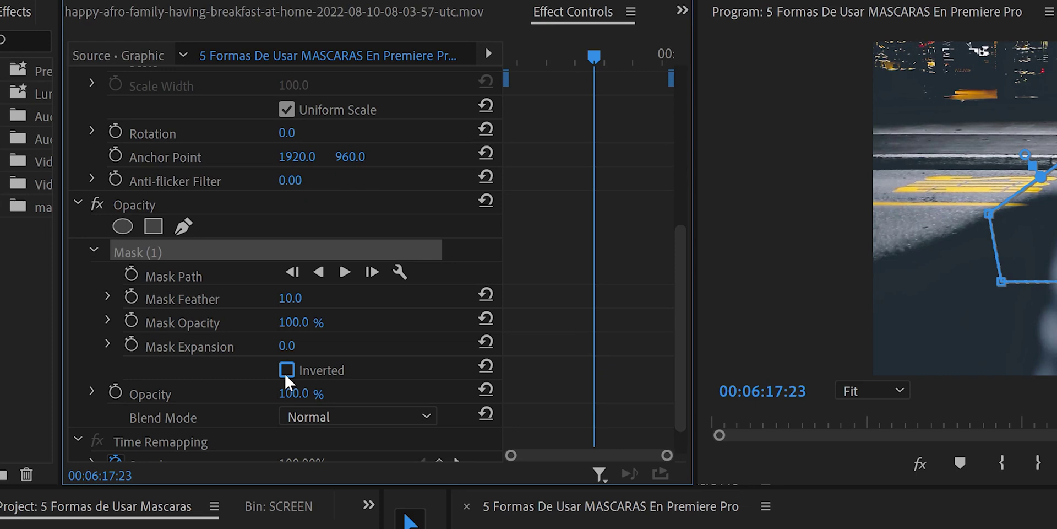
click(286, 371)
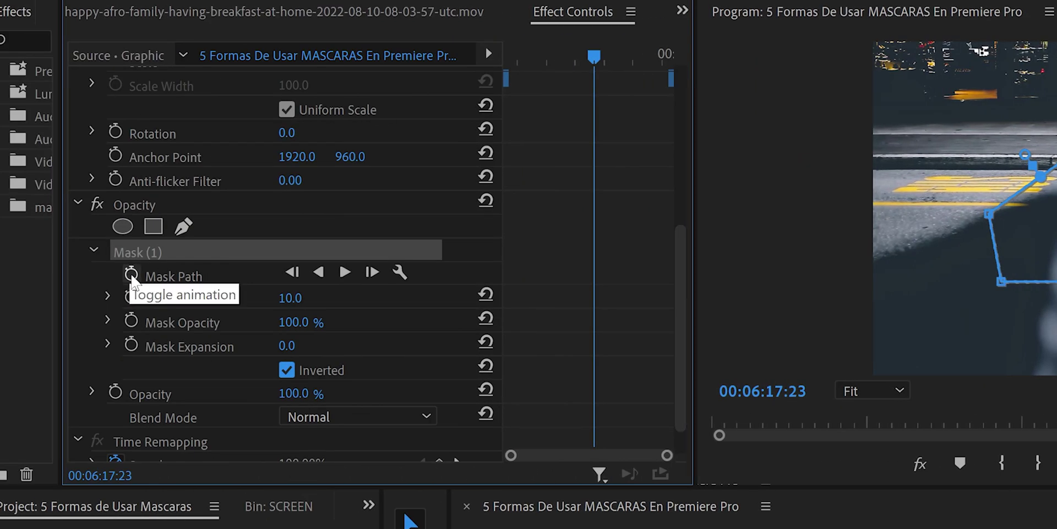
click(131, 274)
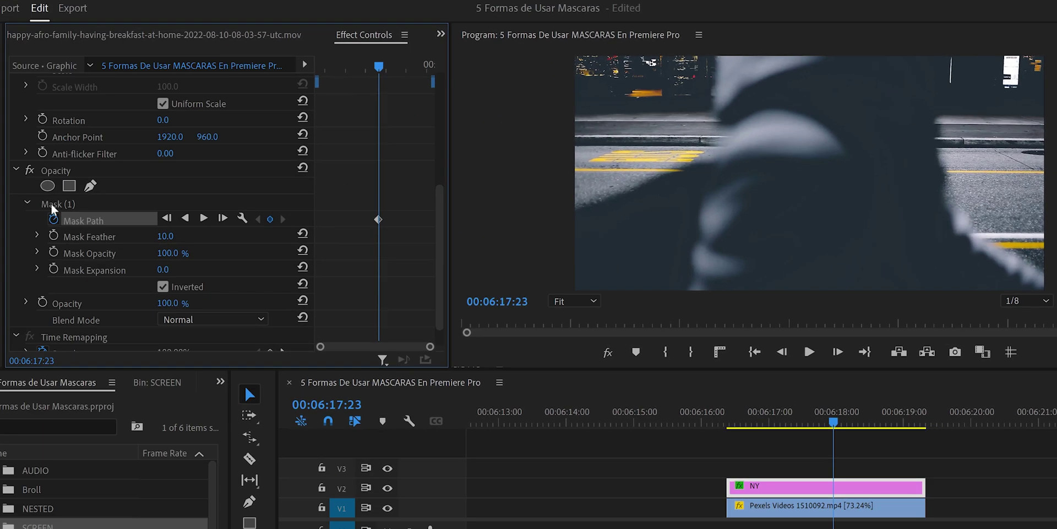
- Shift the mask to fit the passing figure and track it forward one frame
click(53, 205)
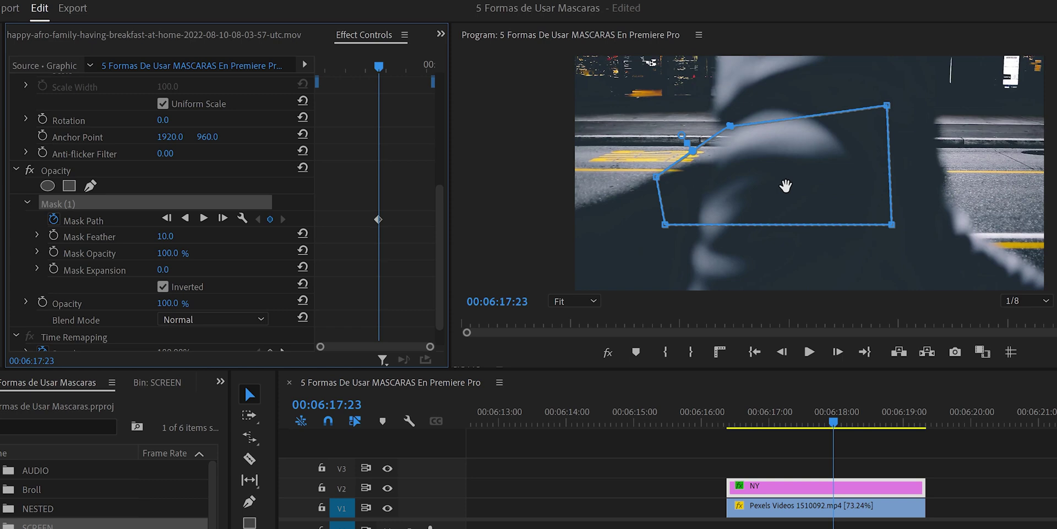
drag(786, 186, 797, 186)
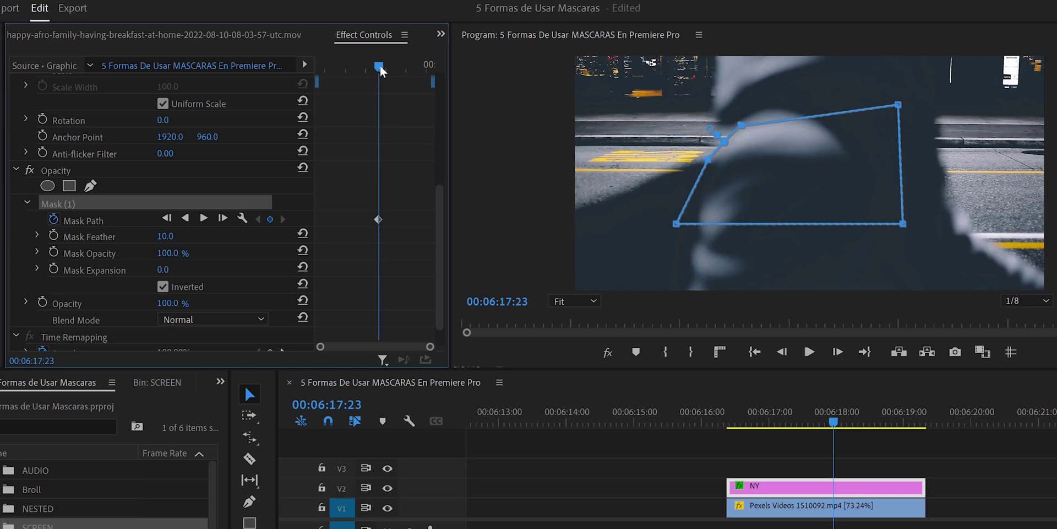
click(222, 219)
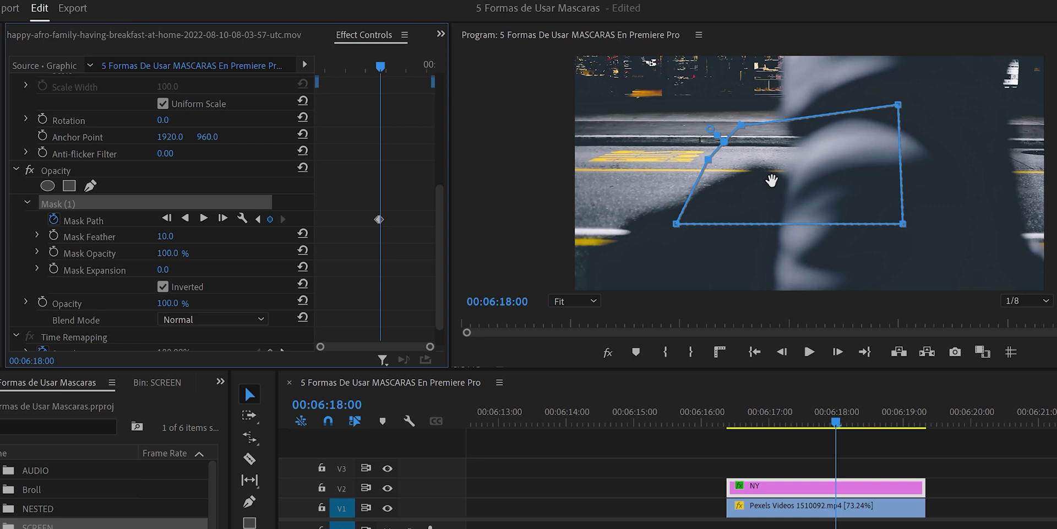
- Reshape the mask along the figure, undo a bad edit, and track two more frames
drag(781, 175, 844, 187)
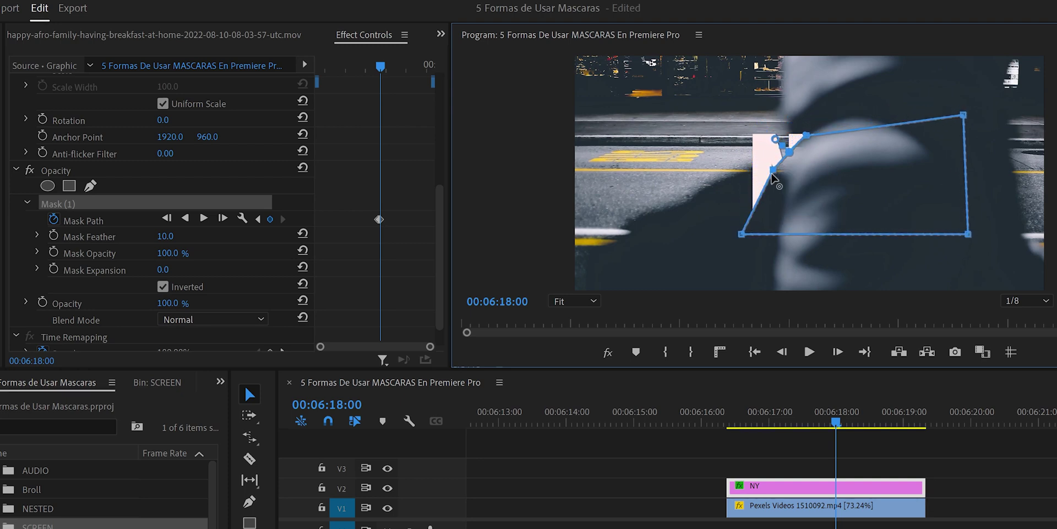
drag(774, 172, 785, 169)
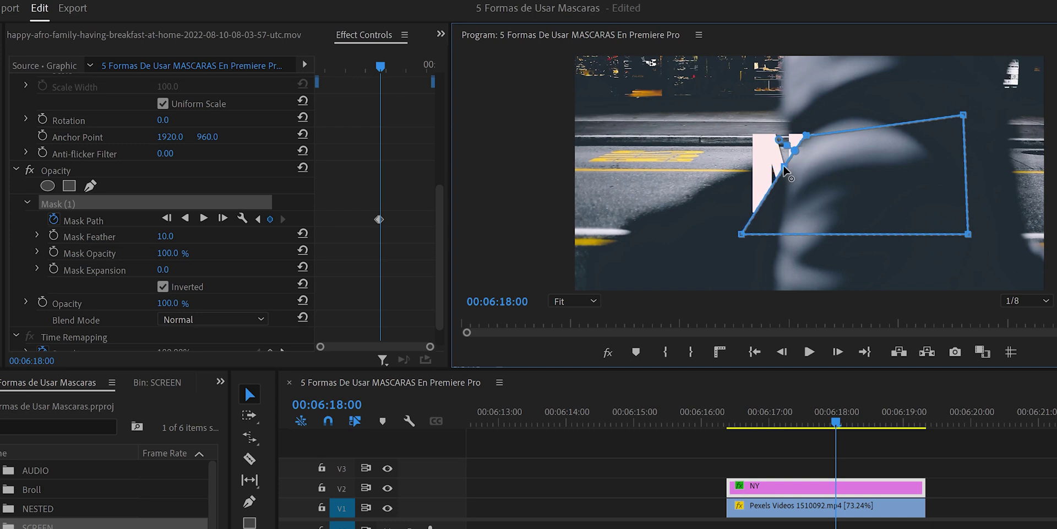
drag(741, 235, 689, 186)
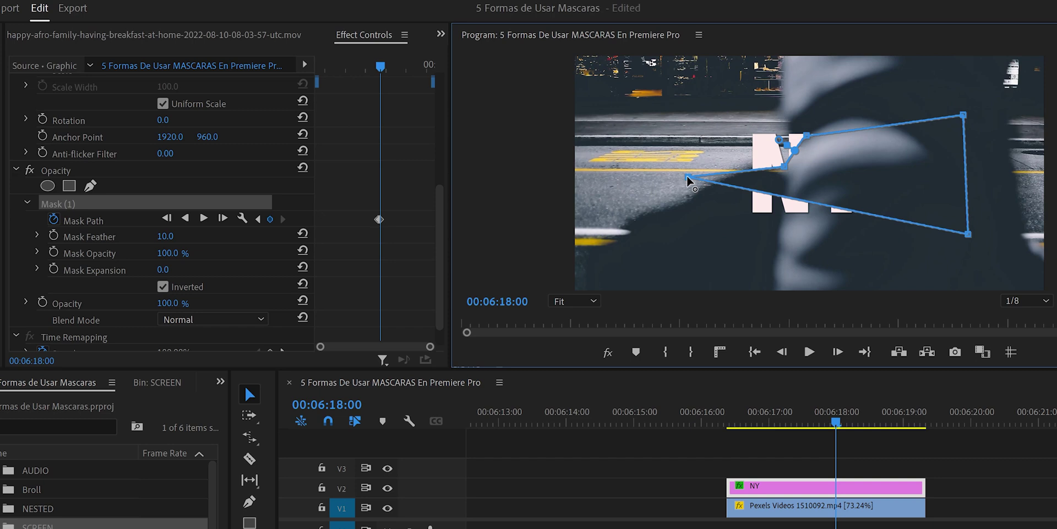
key(ctrl+z)
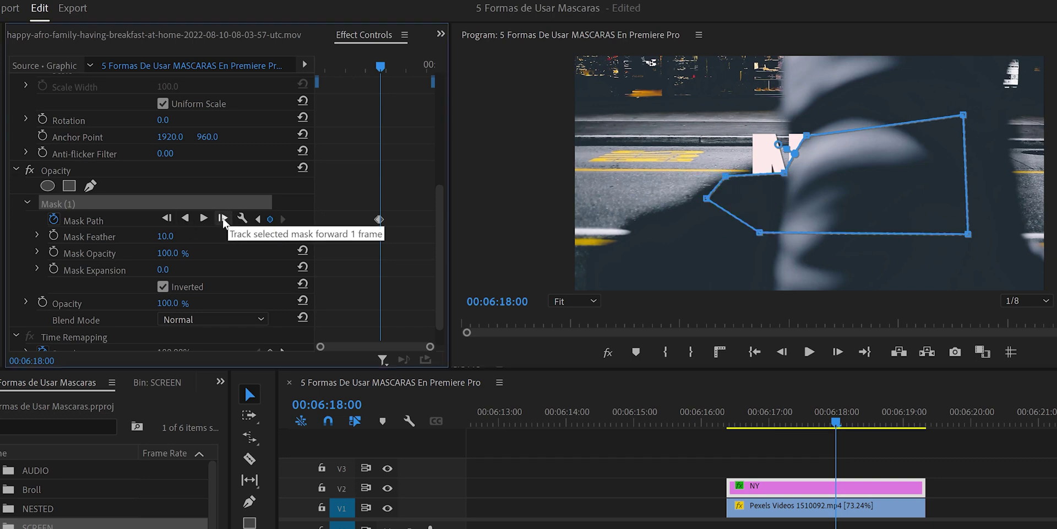
click(223, 219)
click(223, 219)
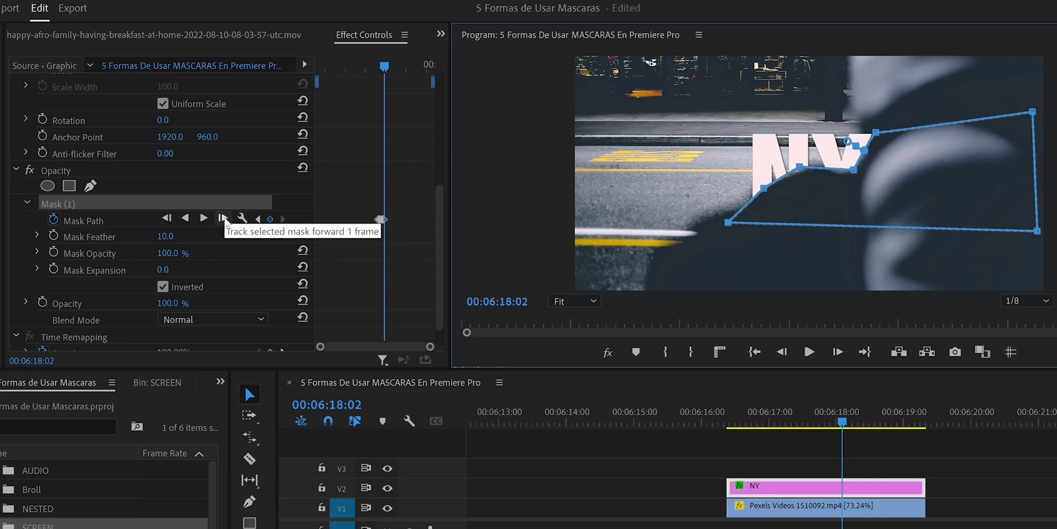
- Keep tracking and reshaping the NY mask past the figure, then play the title back
click(223, 219)
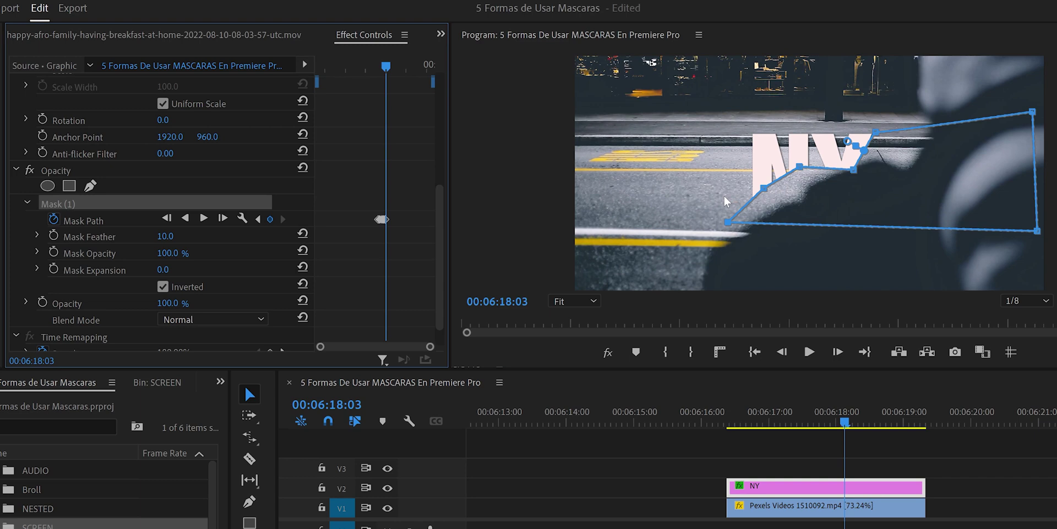
drag(859, 191, 919, 187)
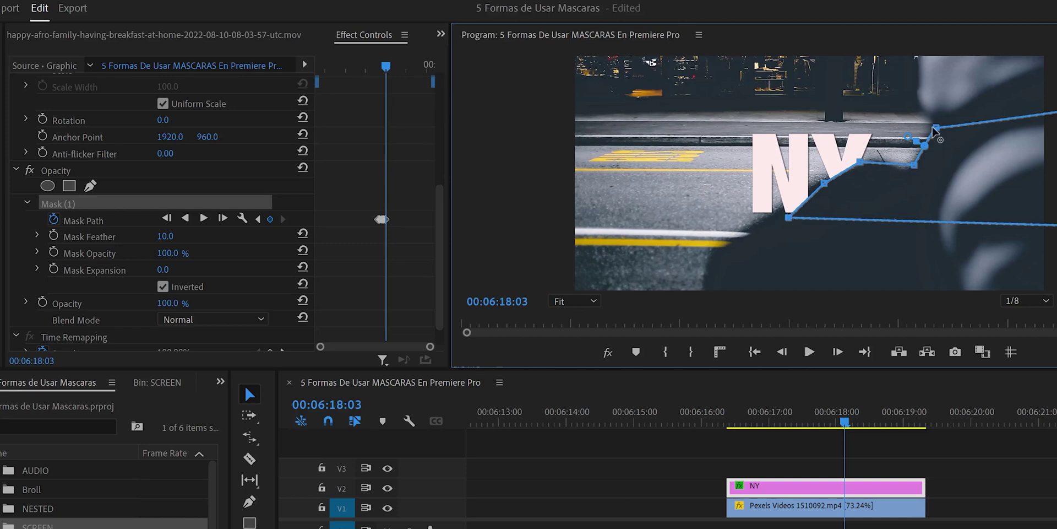
drag(789, 218, 769, 215)
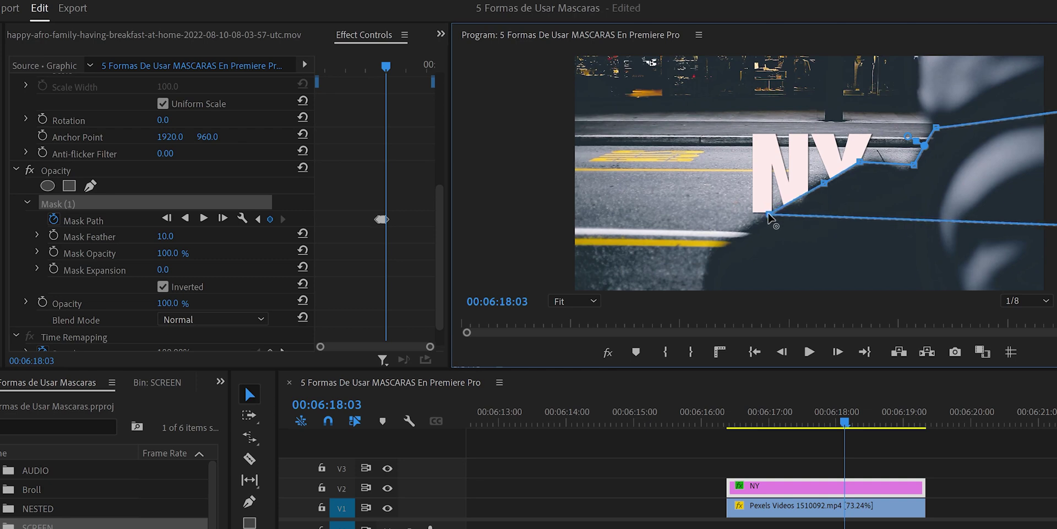
click(222, 219)
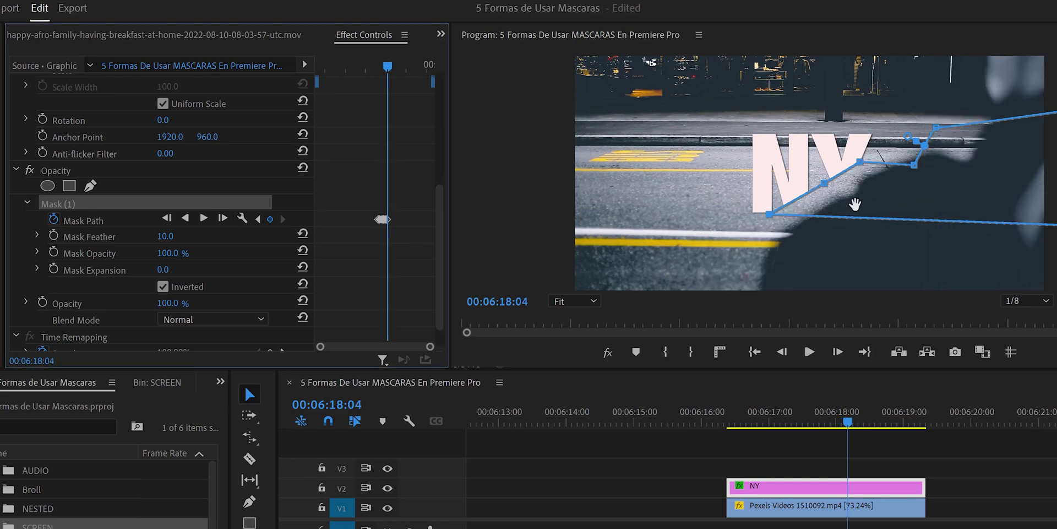
click(222, 218)
drag(857, 192, 928, 207)
click(728, 421)
key(space)
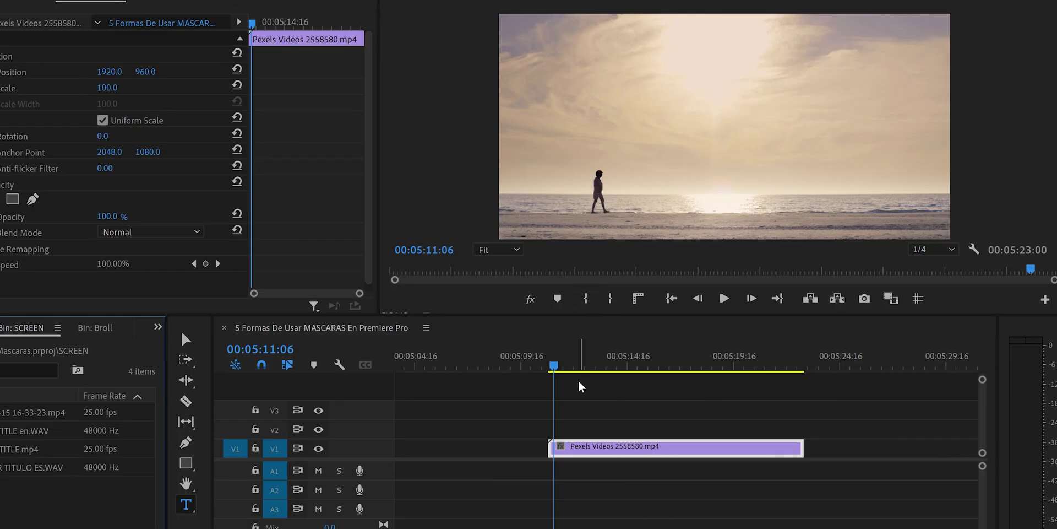
- Play the beach clip and stop near its start
click(579, 388)
key(space)
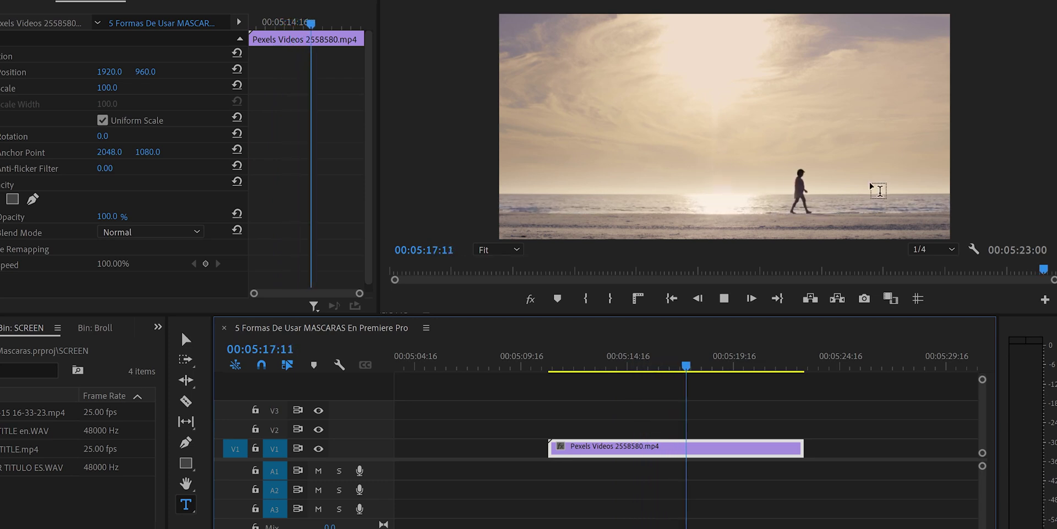
click(557, 361)
- Step back to the clip start, Alt-drag a copy onto V2, and hide V1's output
key(Left)
key(Left)
key(Left)
key(Left)
key(Left)
key(Left)
key(Left)
key(Left)
key(Left)
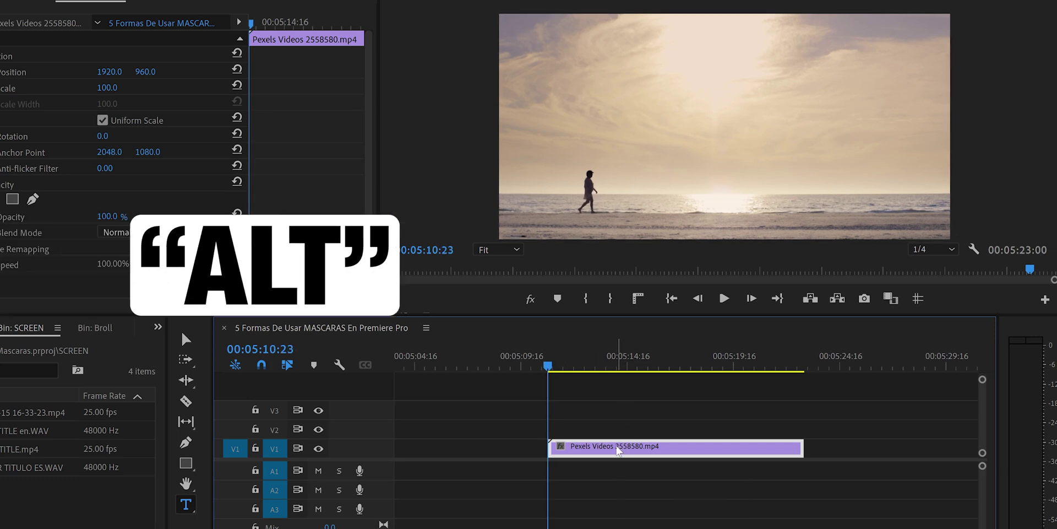
drag(619, 449, 620, 430)
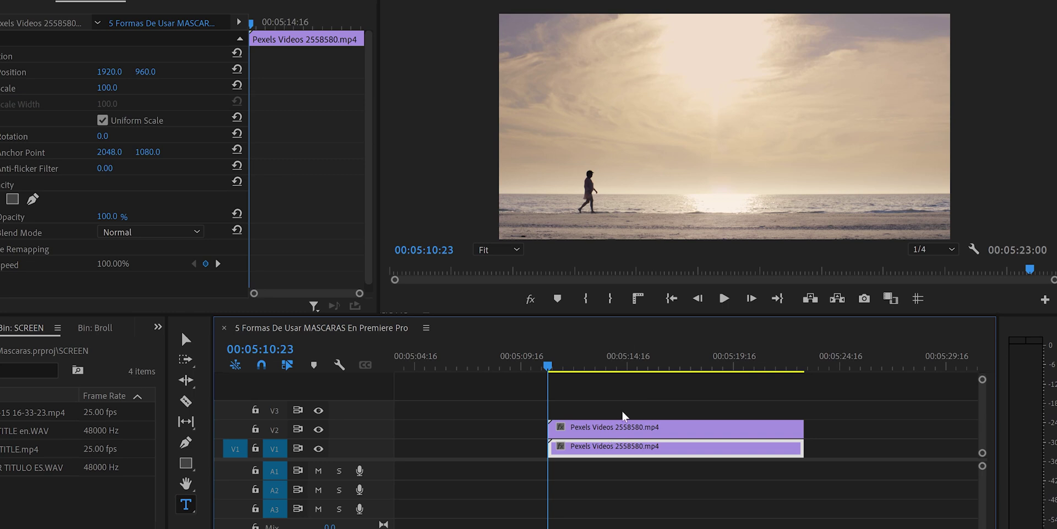
click(317, 450)
- Add an ellipse mask to the V2 beach copy, placed and shrunk around the walker
click(594, 431)
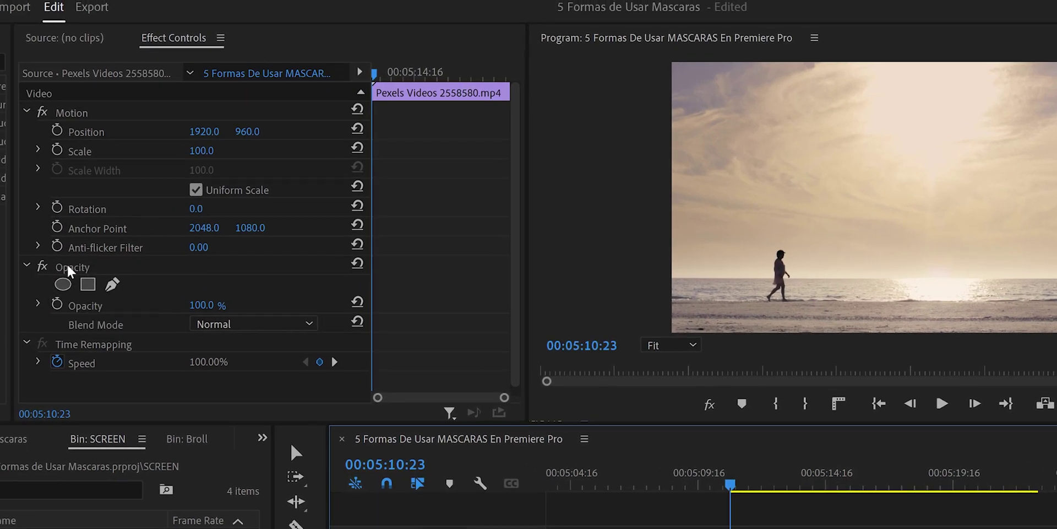
click(70, 283)
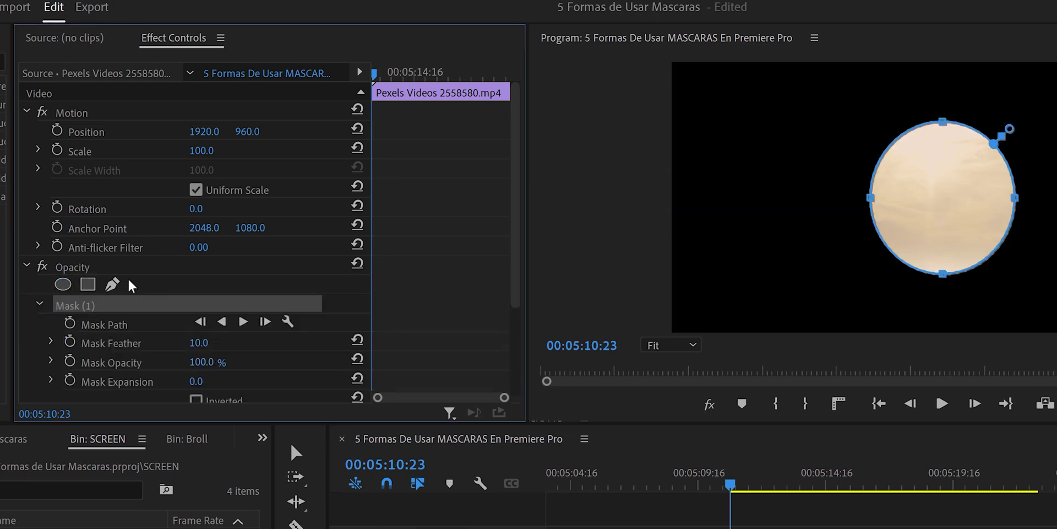
drag(803, 181, 576, 237)
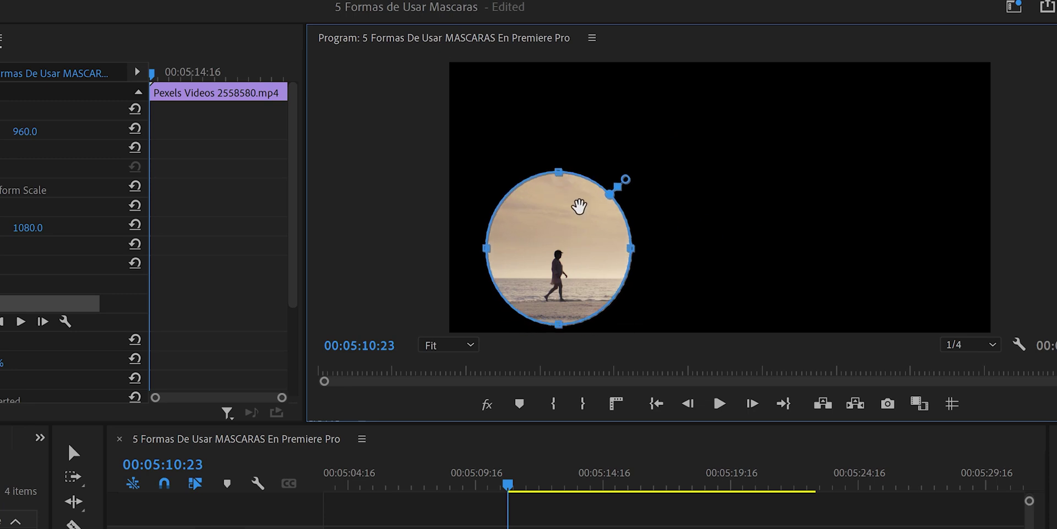
drag(560, 175, 559, 217)
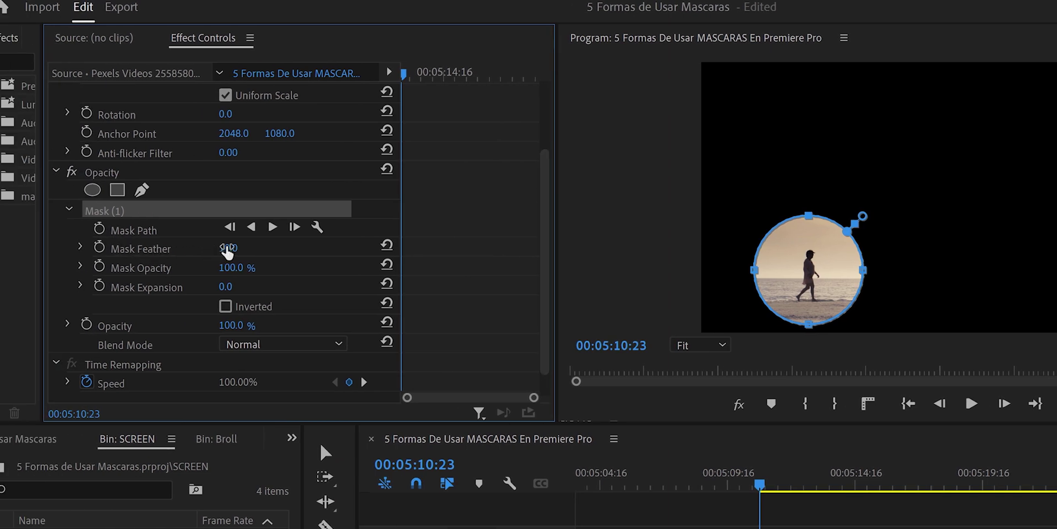
- Set the circle mask's feather to 40 and expansion to 70
click(237, 247)
text(40)
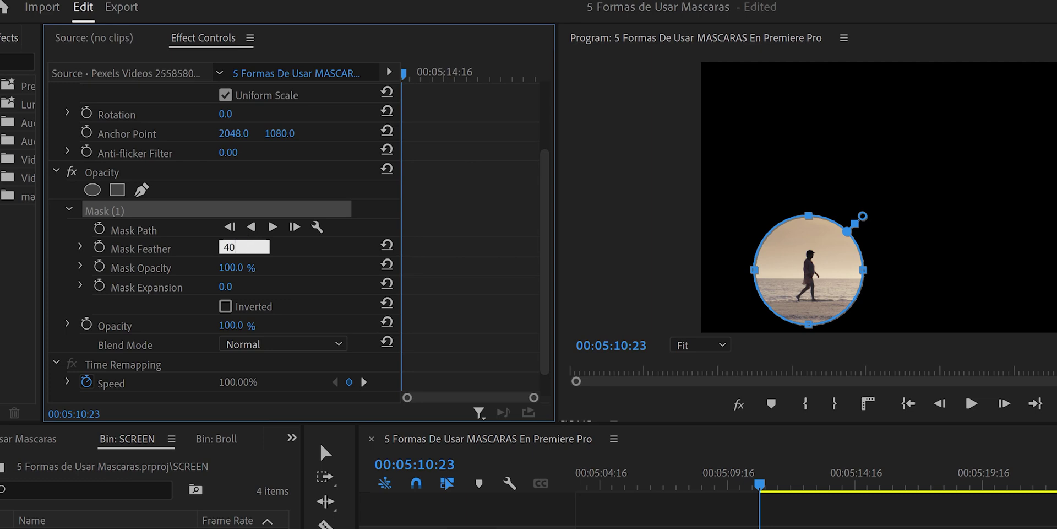
key(Return)
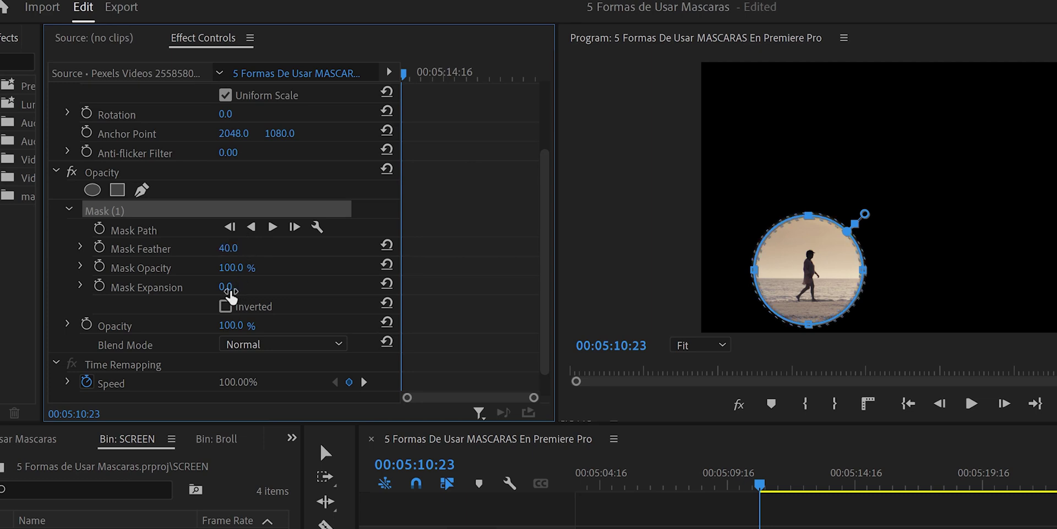
click(228, 285)
text(70)
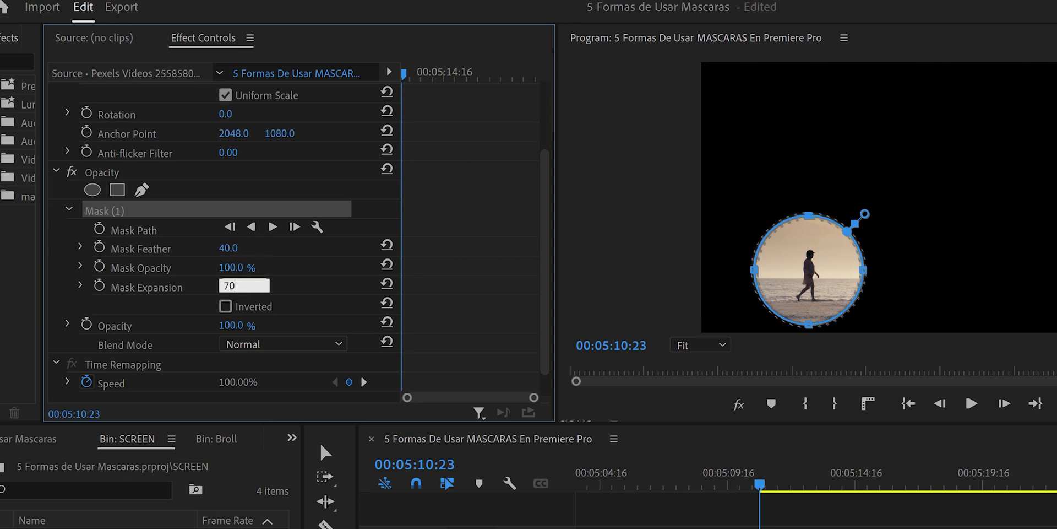
key(Return)
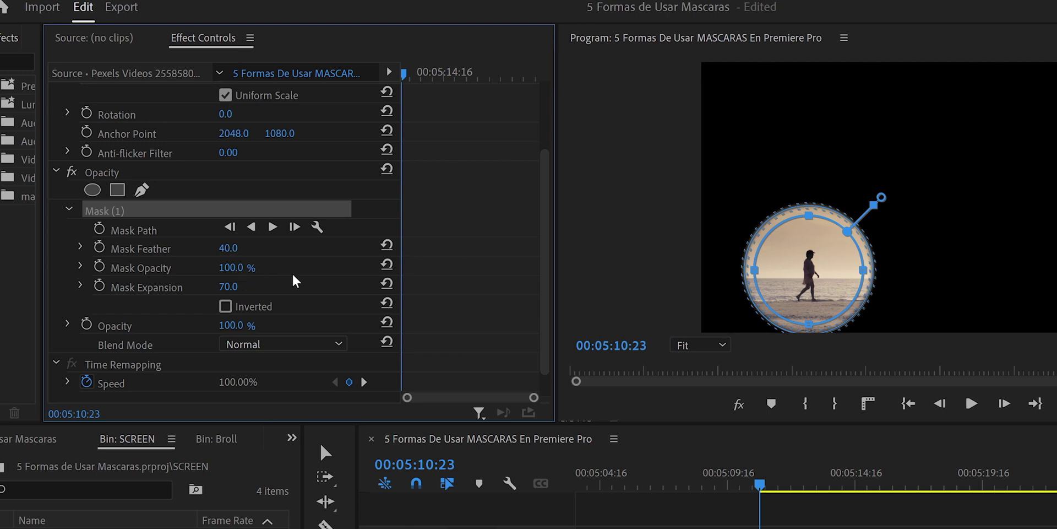
- Keyframe the mask path so the circle follows the walker to the frame's right edge
click(100, 228)
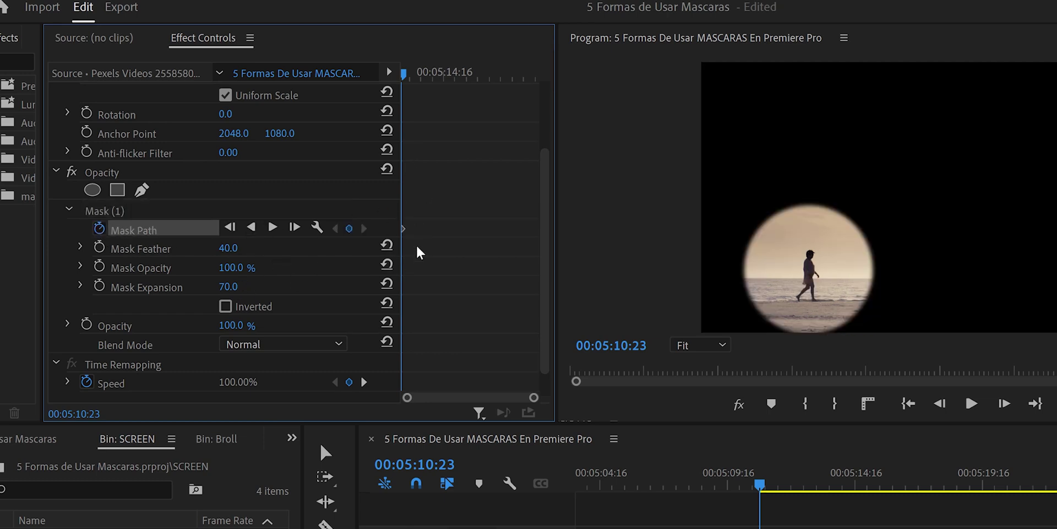
click(102, 215)
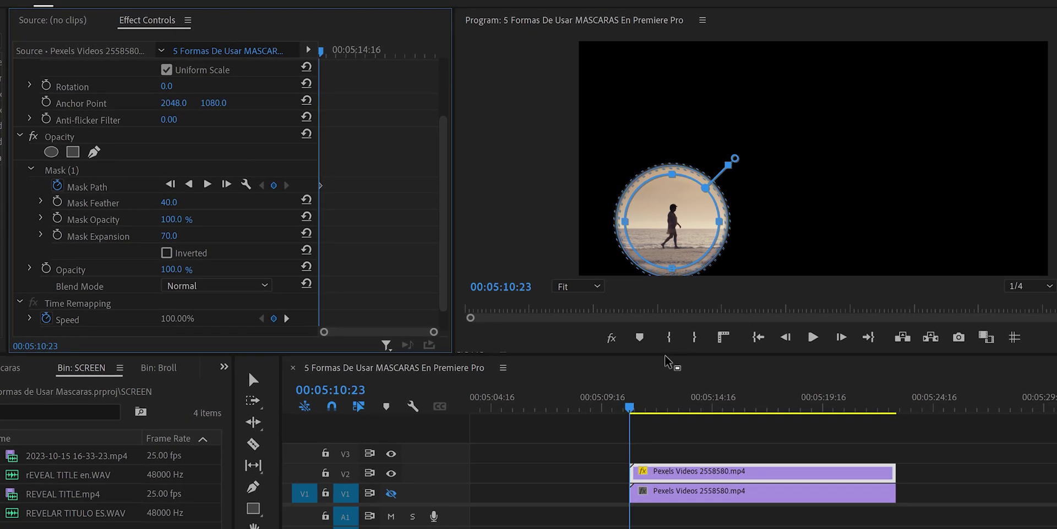
drag(632, 413, 755, 405)
drag(707, 206, 868, 206)
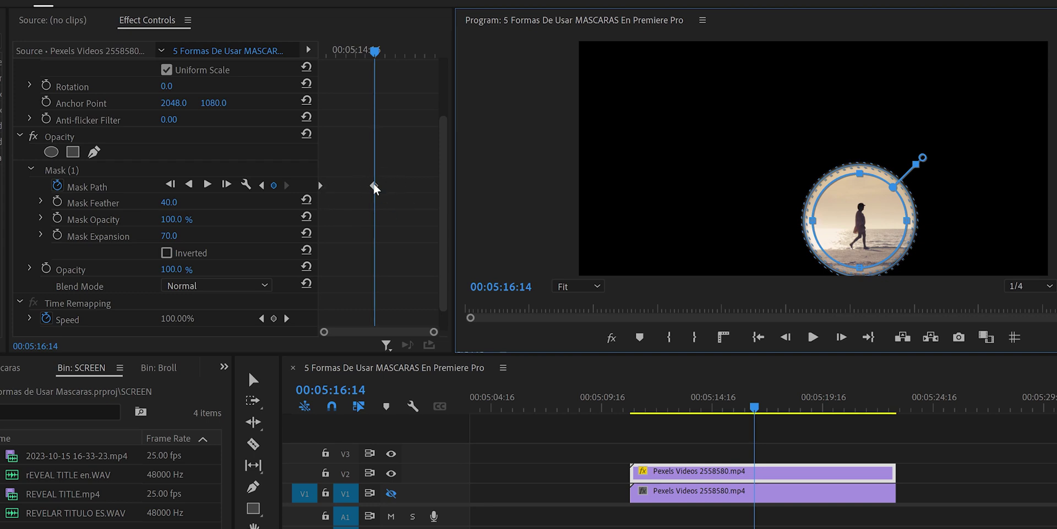
drag(759, 412, 907, 407)
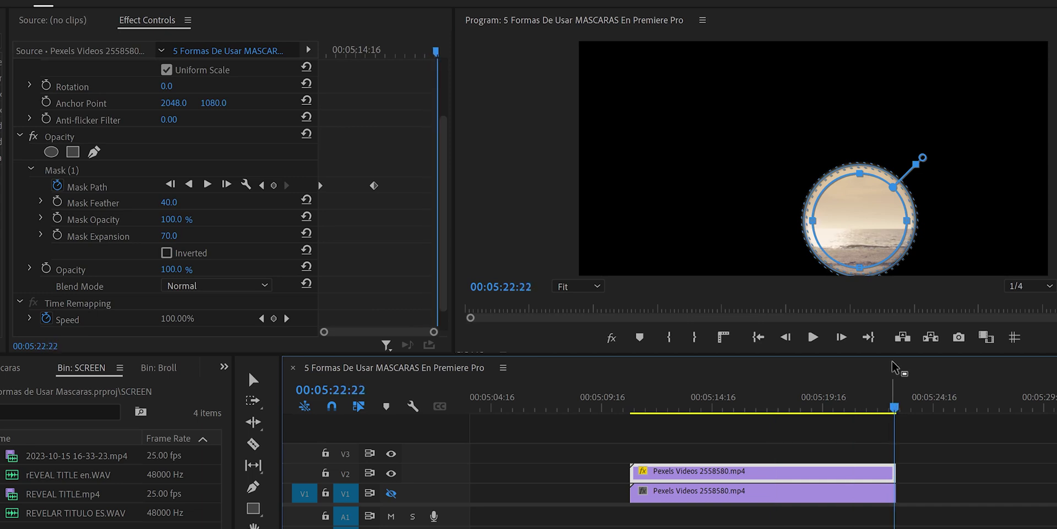
click(893, 218)
drag(893, 218, 1056, 217)
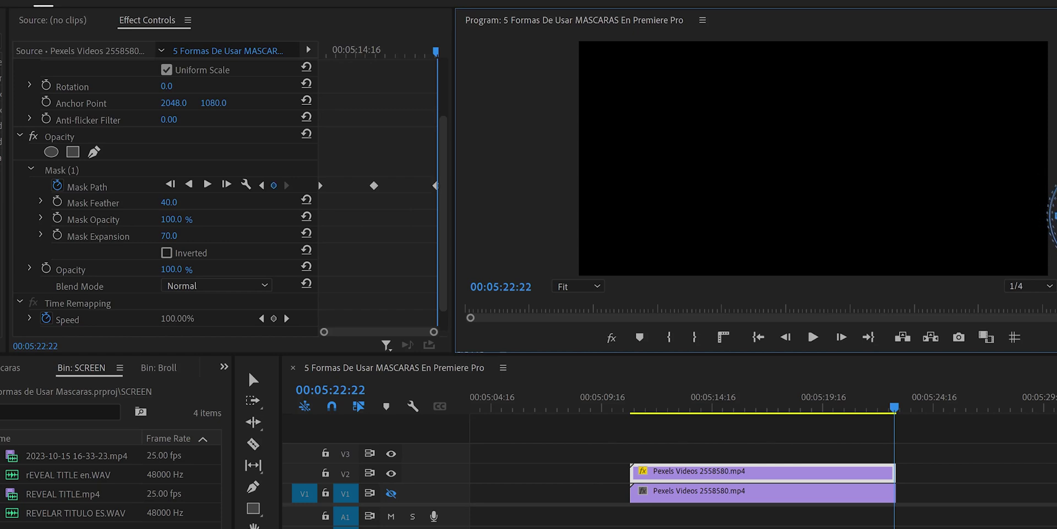
- Play back the animation, correct the circle at 05:19:08, and invert the mask
key(Up)
click(281, 58)
key(space)
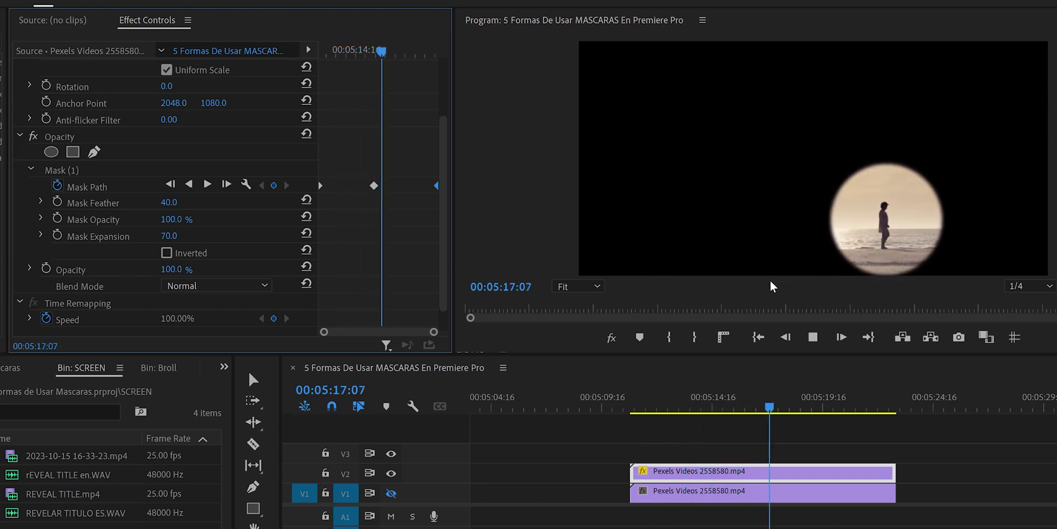
key(space)
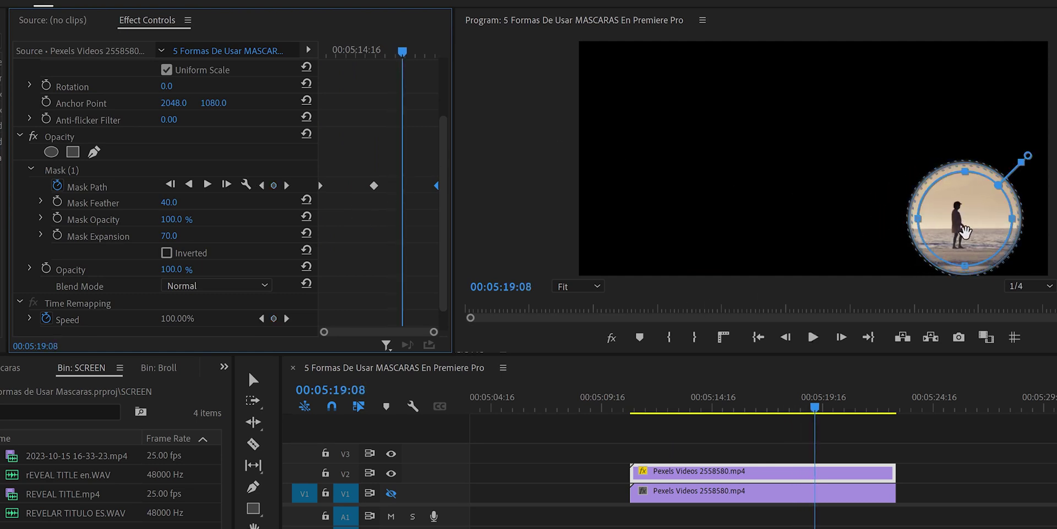
drag(965, 231, 959, 234)
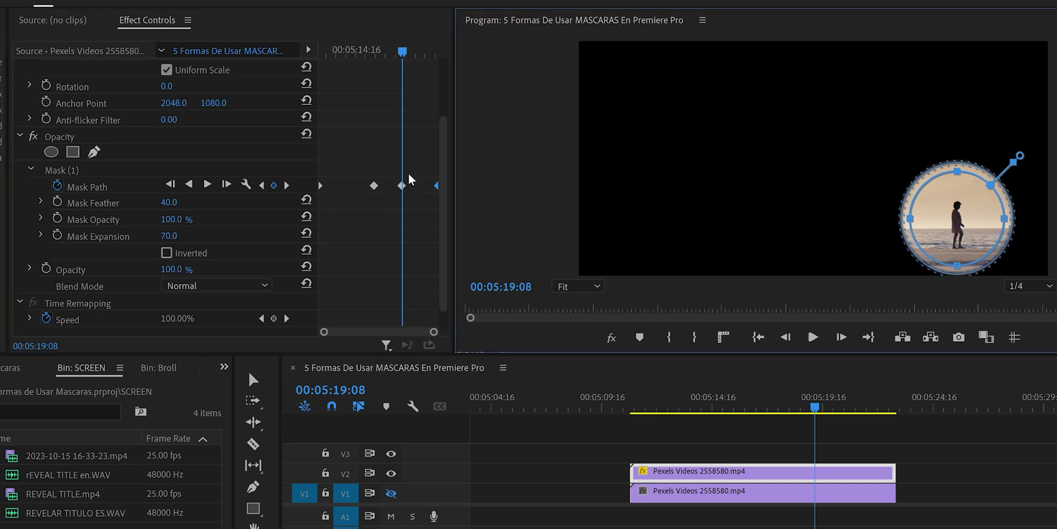
key(space)
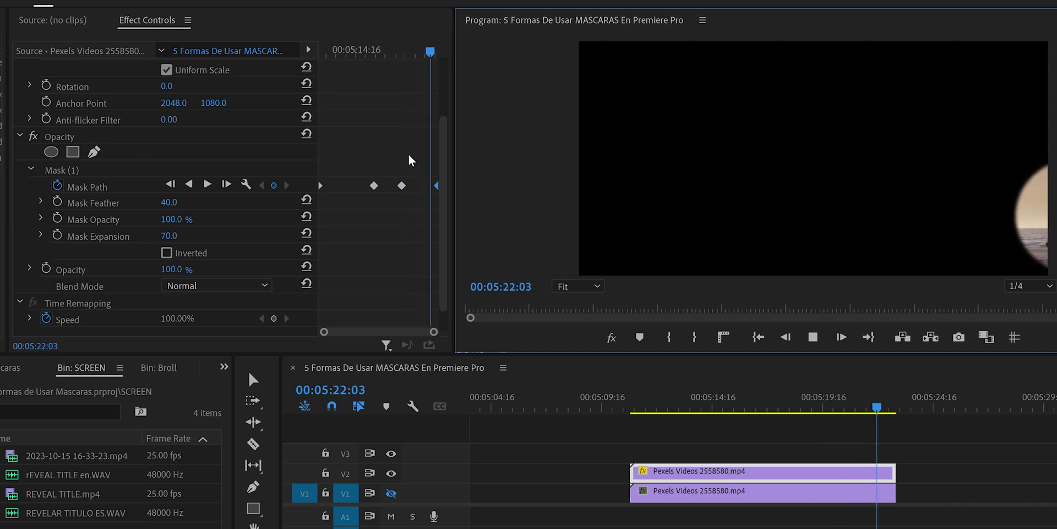
key(space)
click(633, 401)
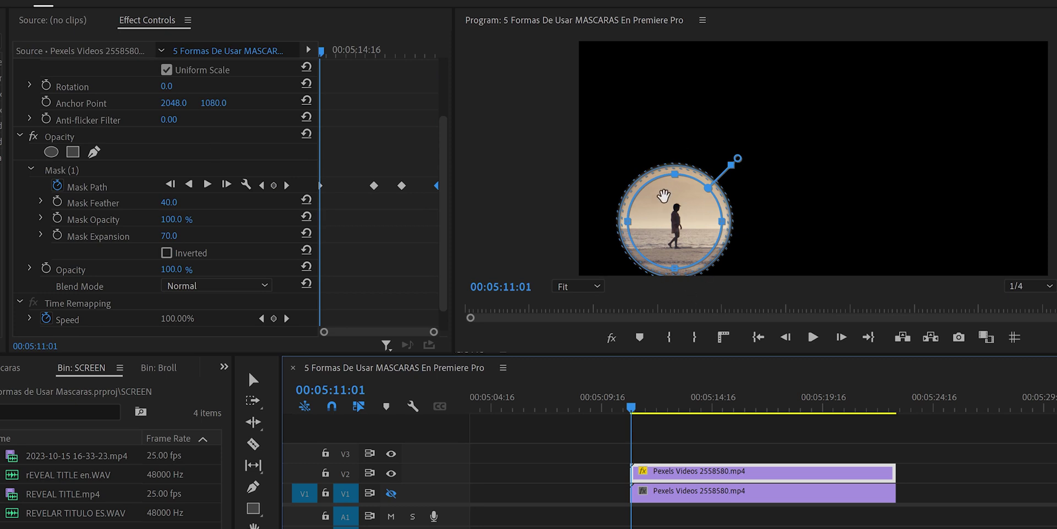
click(167, 253)
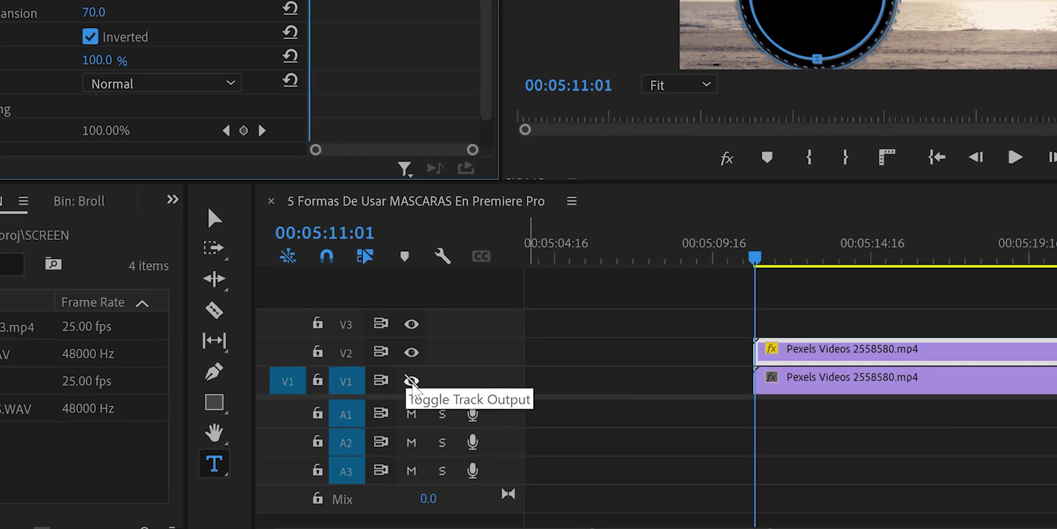
- Toggle V1 output on and off, then scrub to 00:05:19:15 to check the mask
click(412, 381)
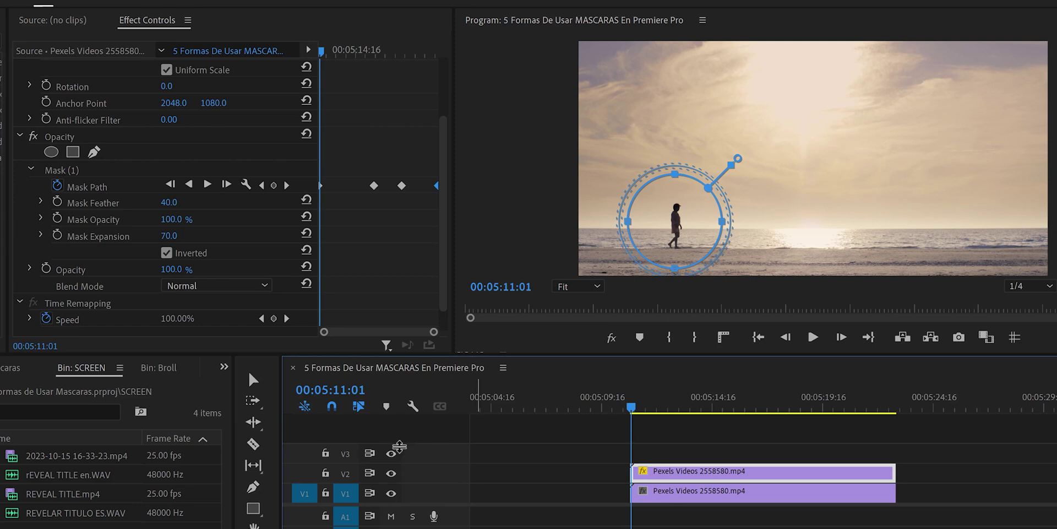
click(391, 493)
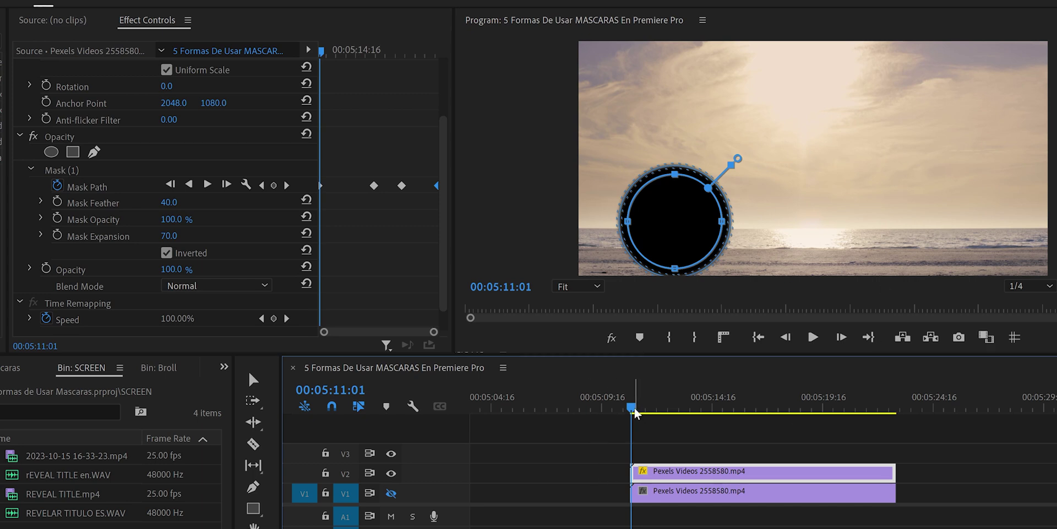
drag(817, 408, 825, 410)
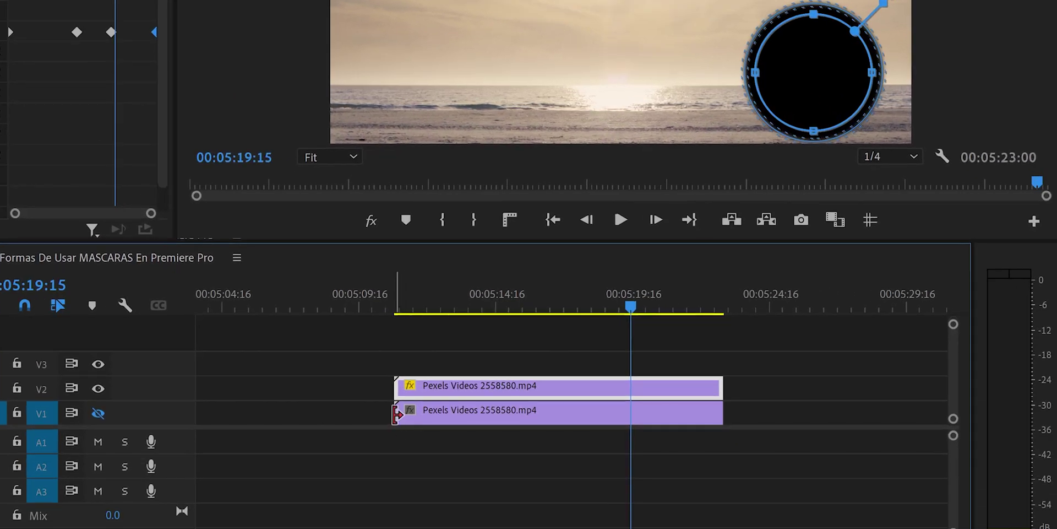
- Trim and slide the lower beach copy by 1:20, show V1, and play back the effect
drag(400, 408, 451, 408)
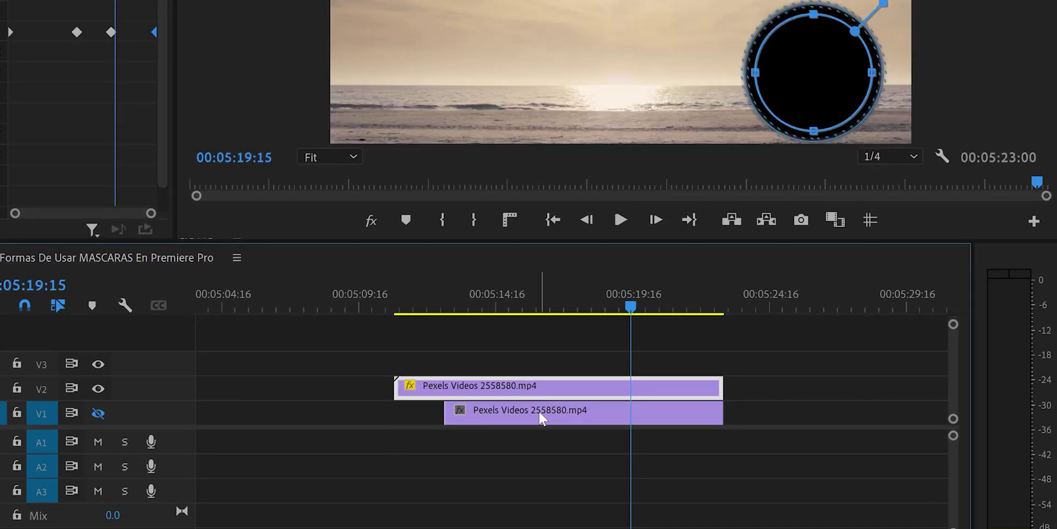
drag(541, 420, 495, 422)
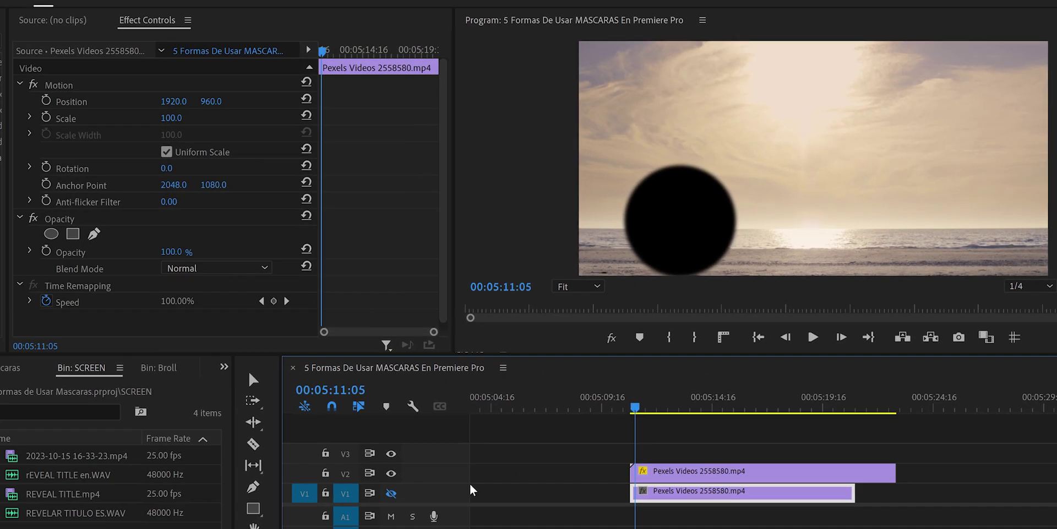
click(392, 493)
click(678, 407)
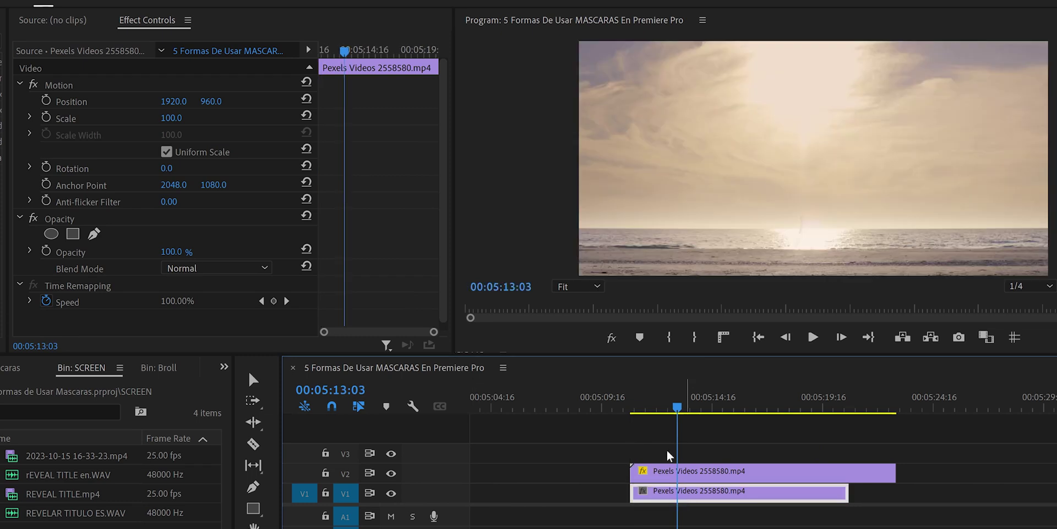
click(631, 406)
key(space)
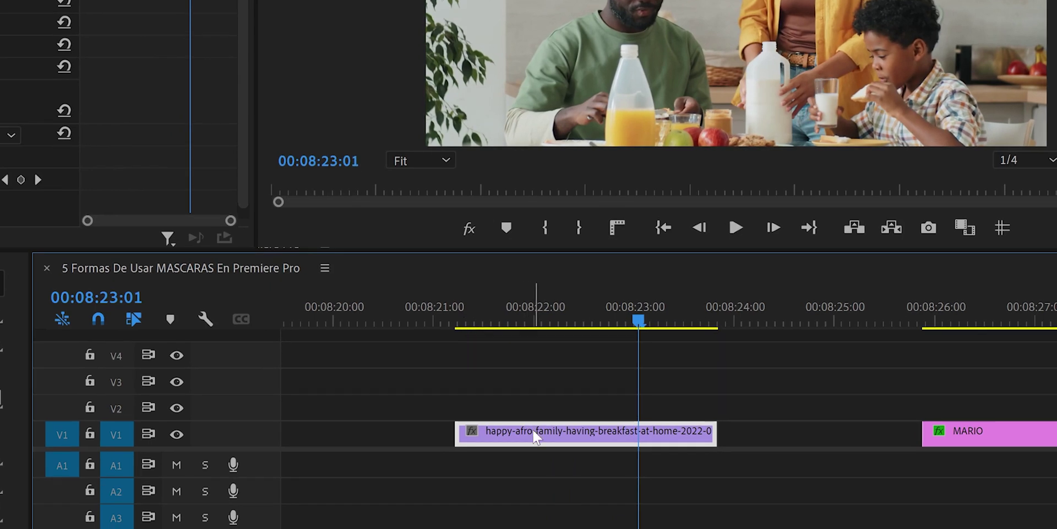
- Copy the breakfast clip to V2 and fit a small ellipse opacity mask around the boy's head
alt+drag(536, 432, 534, 413)
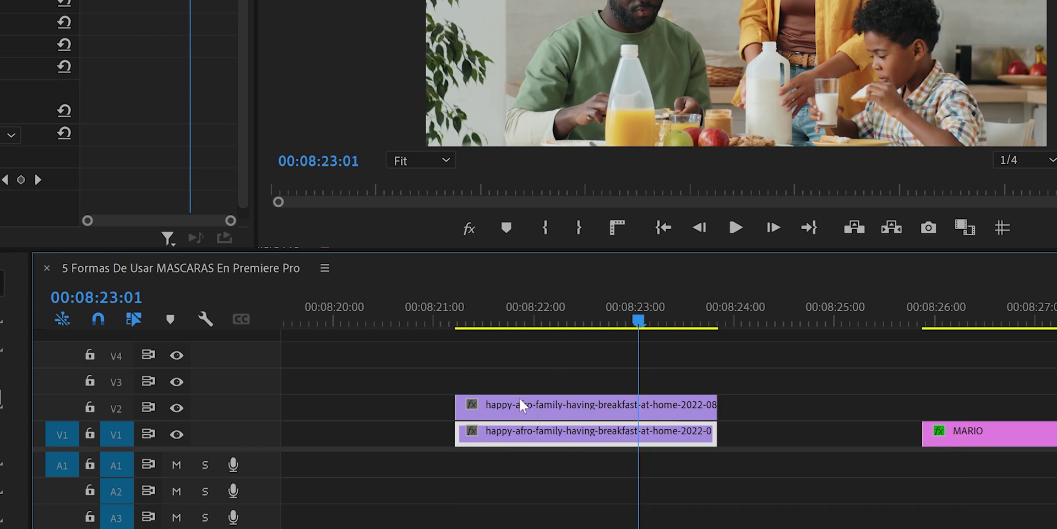
click(573, 406)
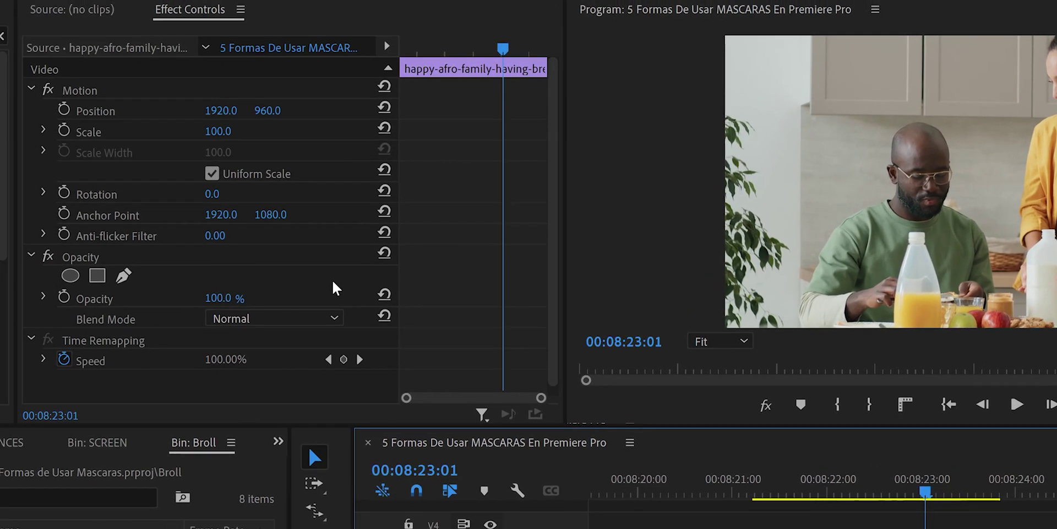
click(72, 277)
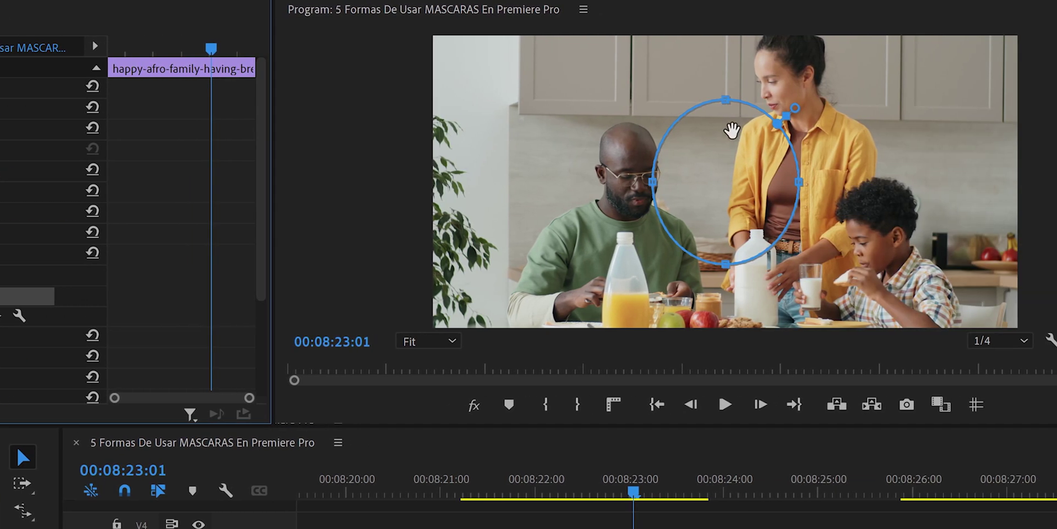
drag(732, 130, 884, 154)
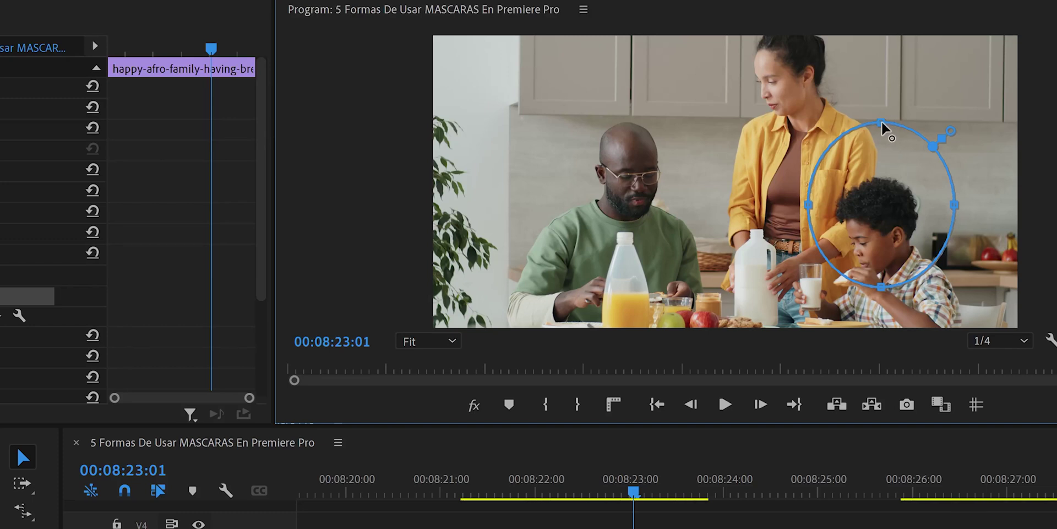
drag(881, 125, 884, 171)
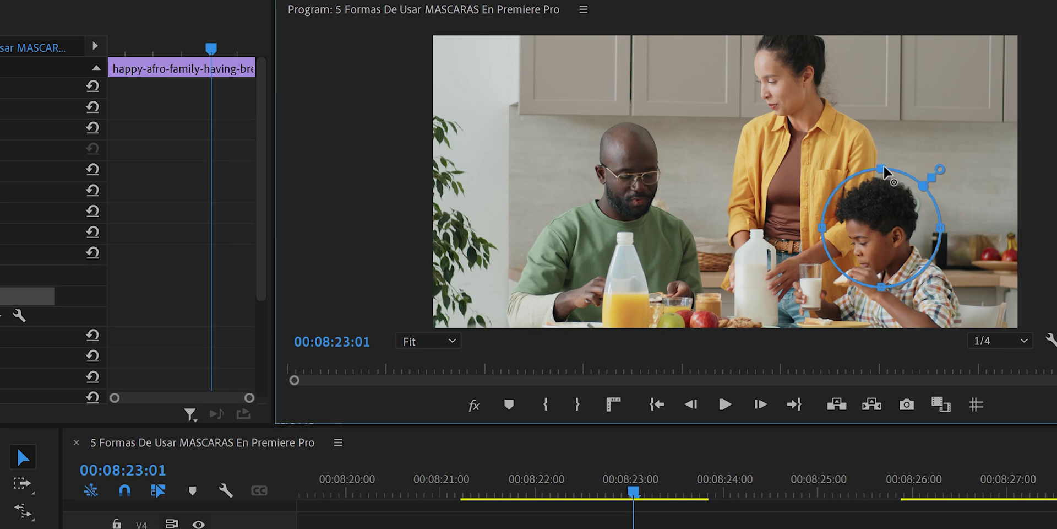
drag(947, 233, 932, 228)
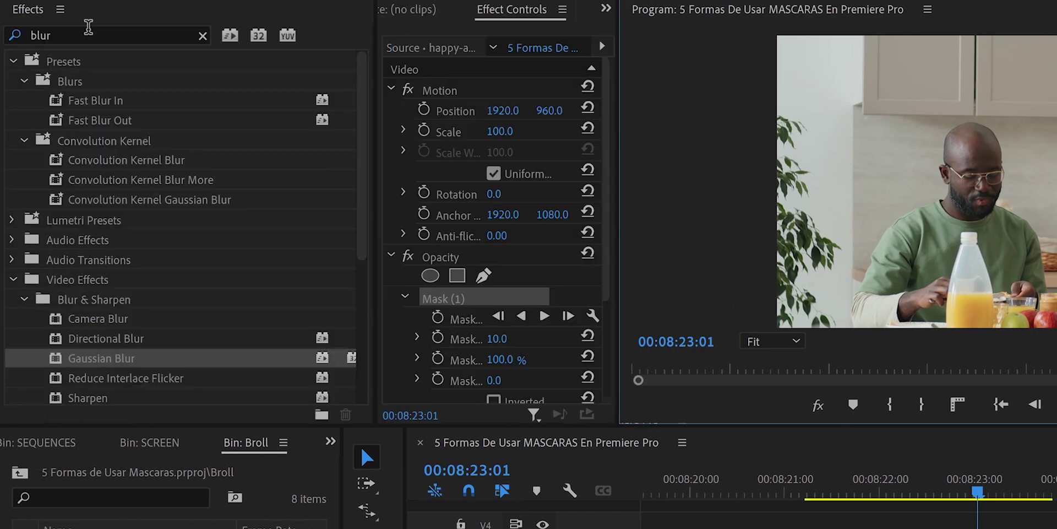
click(82, 31)
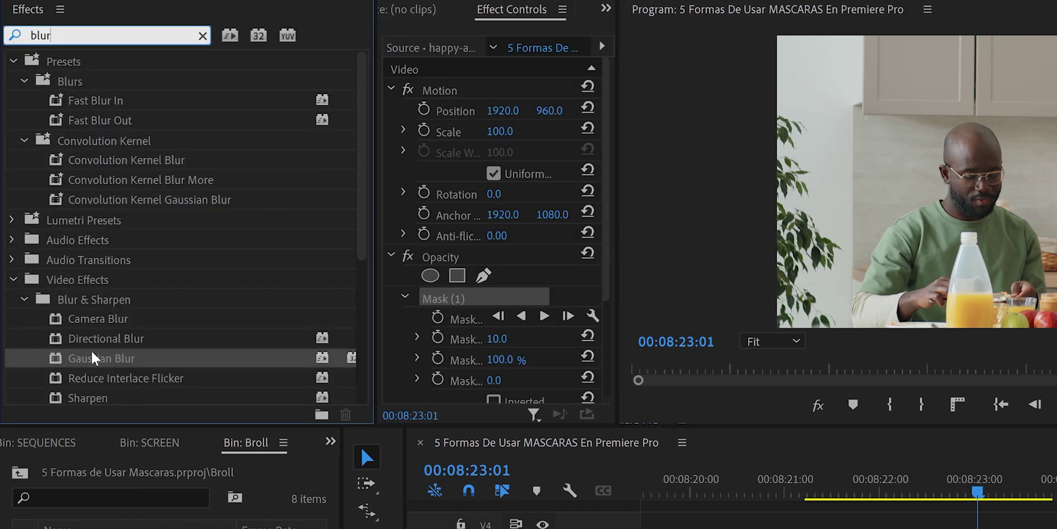
- Apply Gaussian Blur to the top breakfast copy on V2
drag(97, 365, 894, 528)
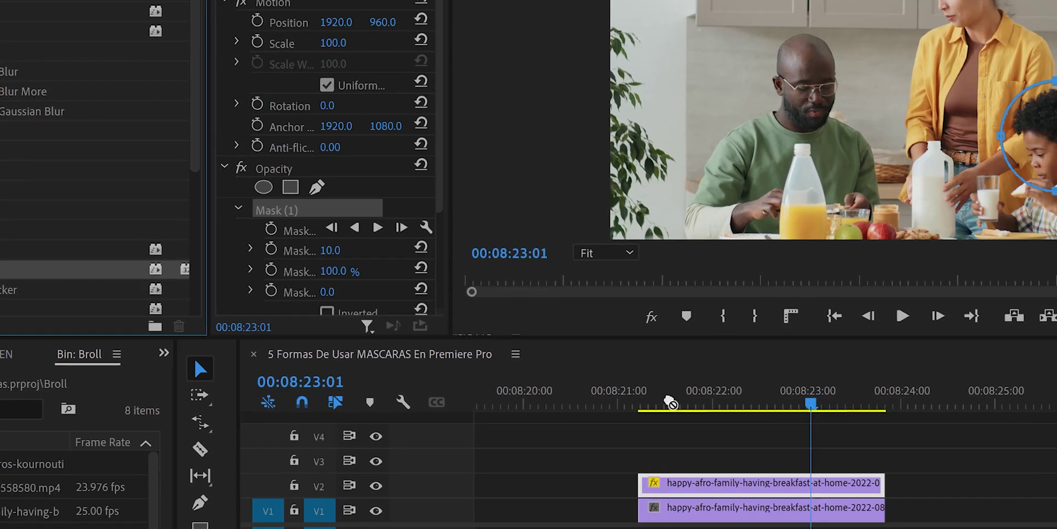
drag(561, 384, 576, 394)
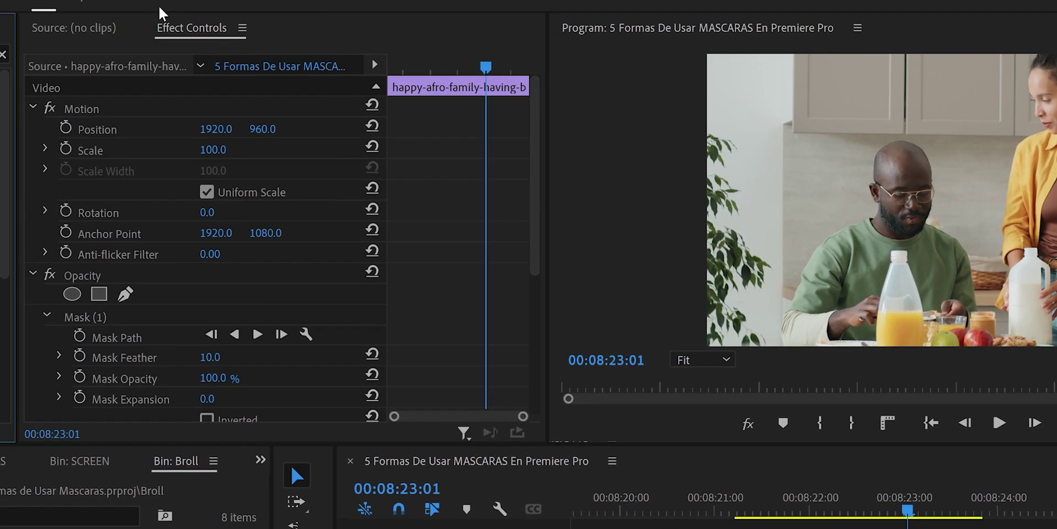
drag(531, 147, 561, 335)
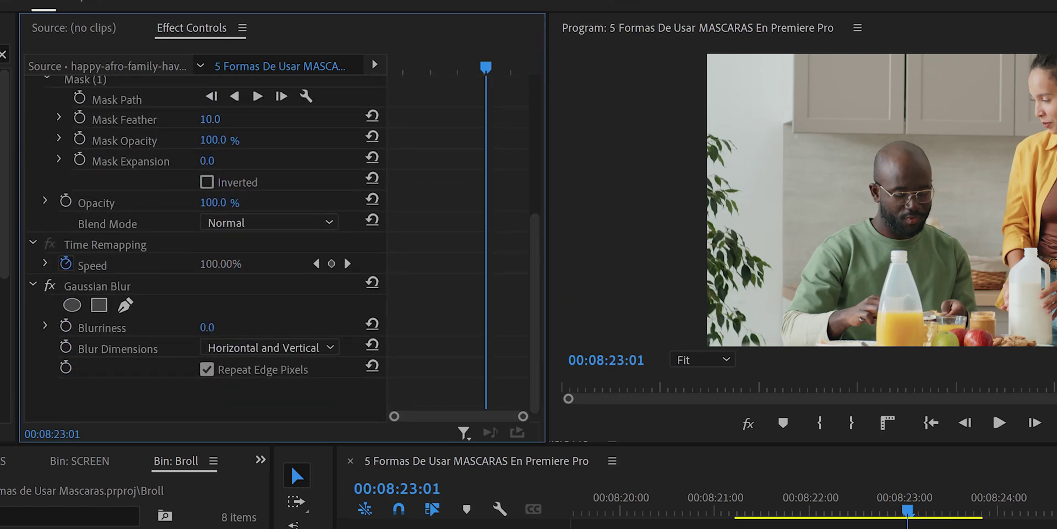
- Set the Gaussian Blur Blurriness to 70 and return near the clip's start
click(206, 327)
text(35)
key(Return)
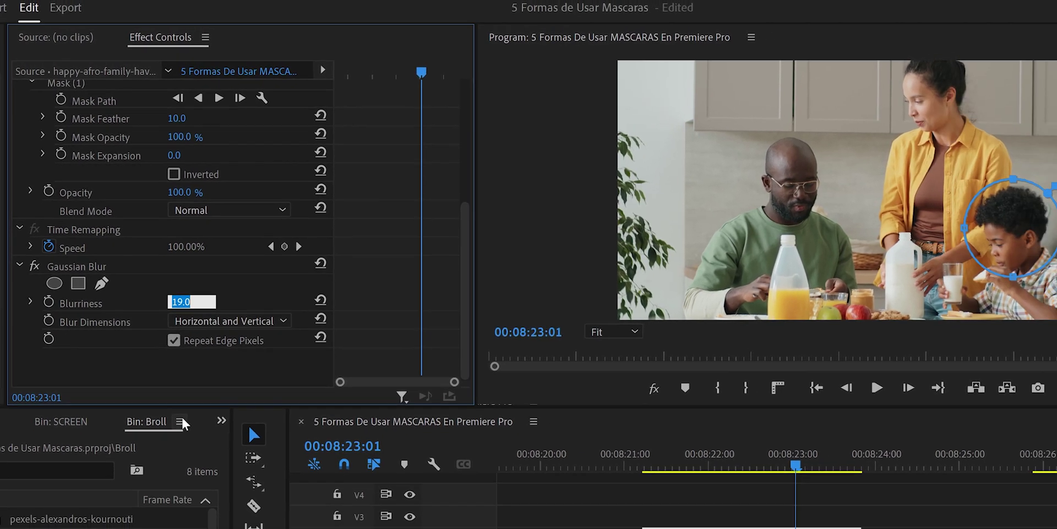
text(74)
key(Return)
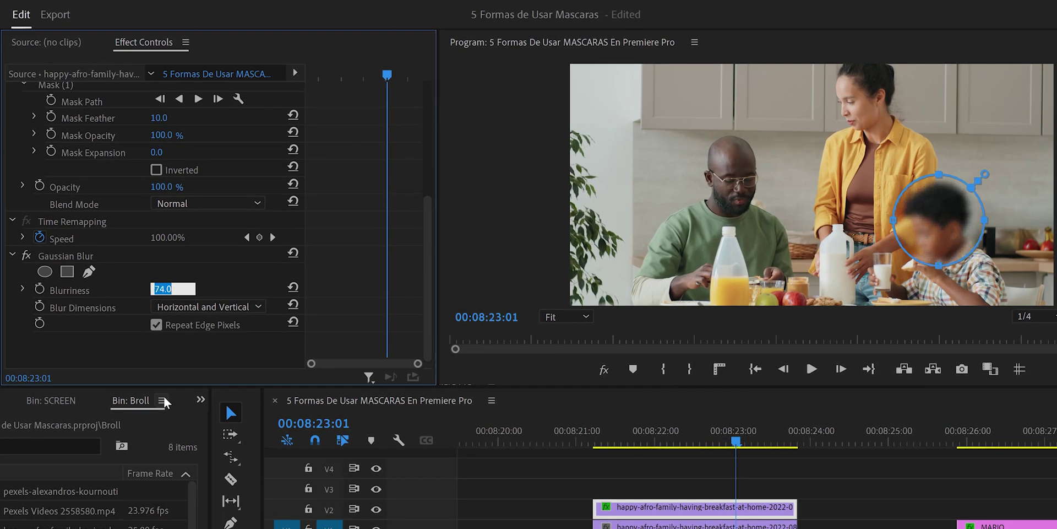
text(70)
key(Return)
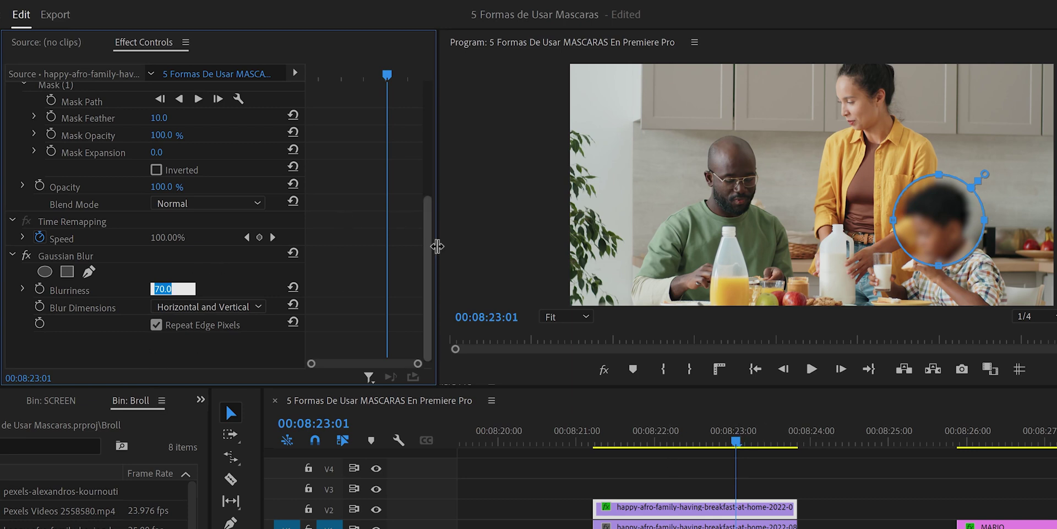
drag(425, 237, 425, 158)
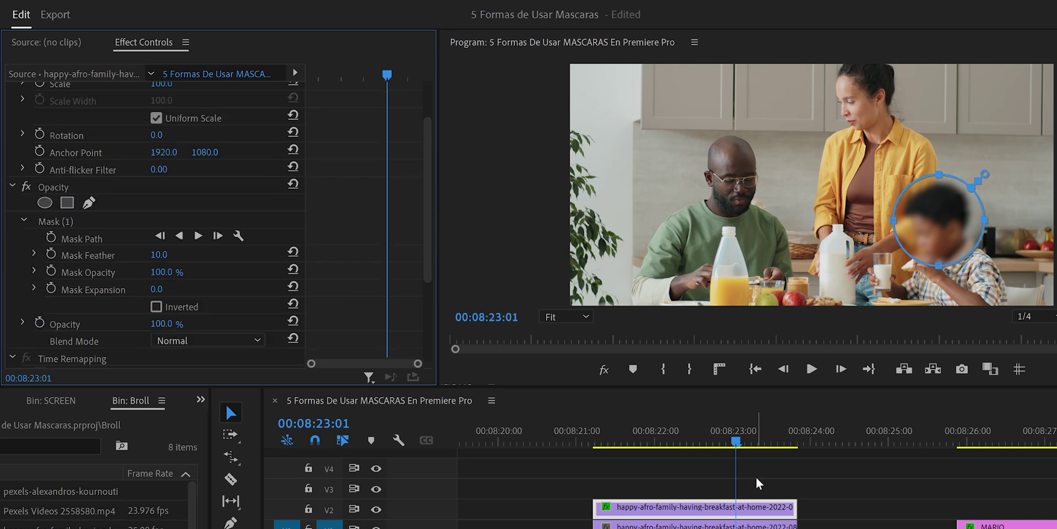
click(593, 441)
- Track the blur mask forward over the boy's face, nudge it back into place, and play back
drag(945, 226, 966, 222)
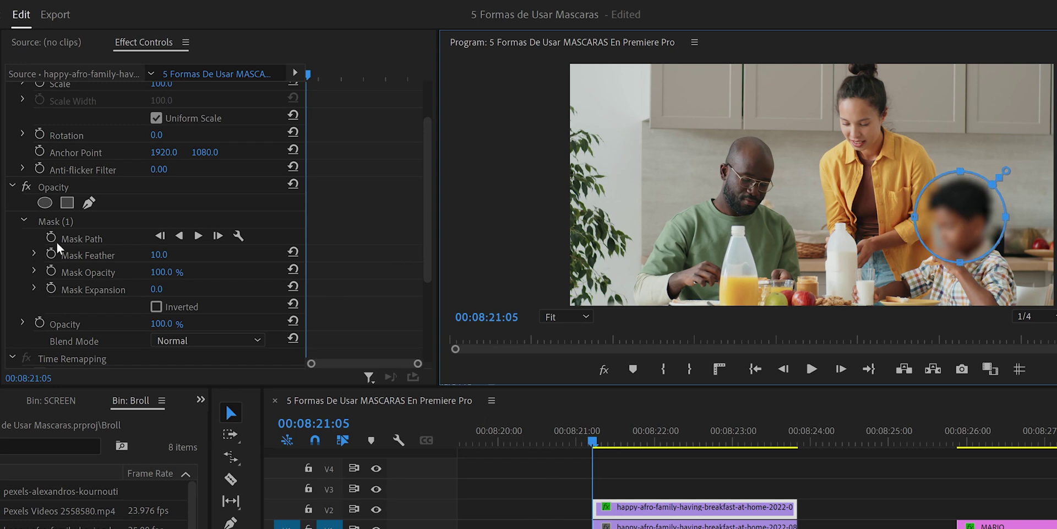
click(198, 236)
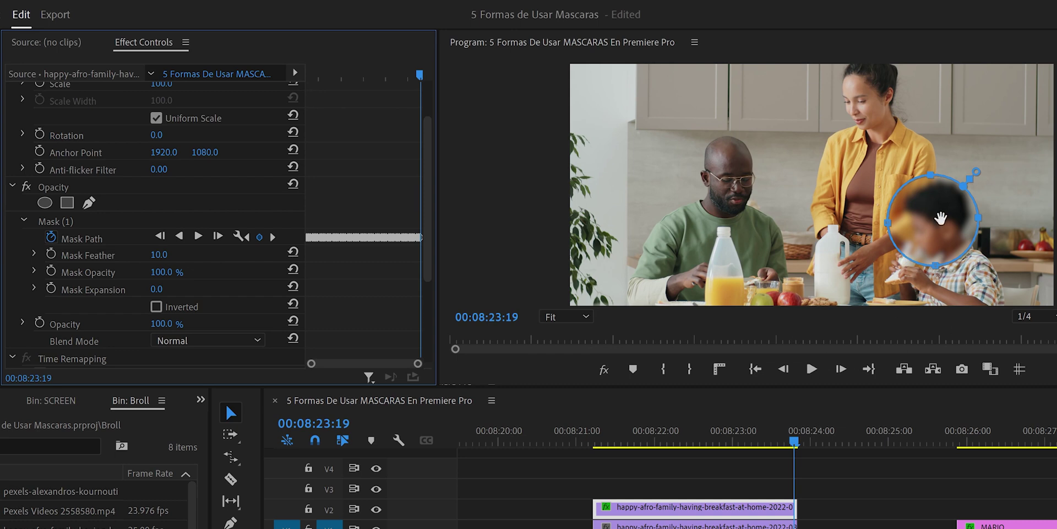
click(952, 208)
drag(952, 208, 954, 206)
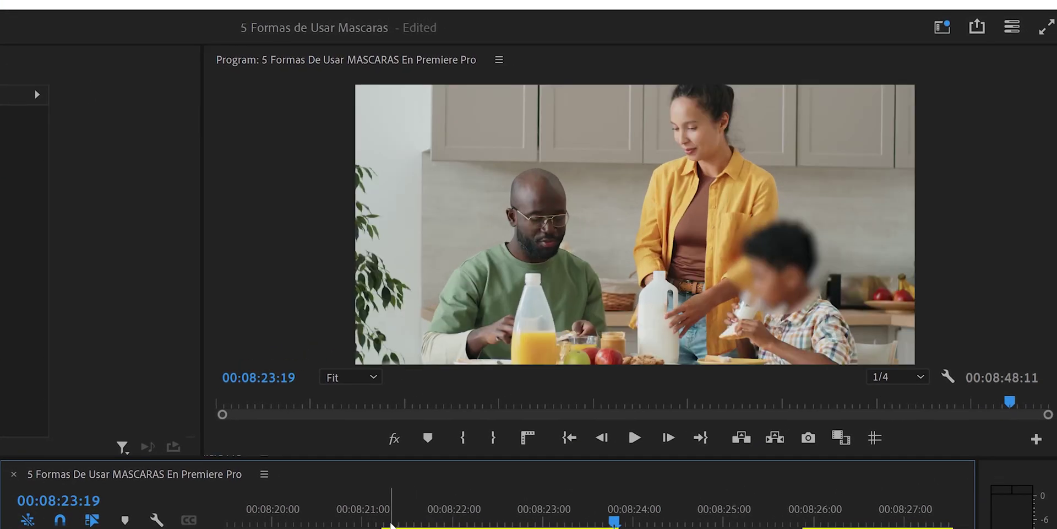
click(501, 480)
key(space)
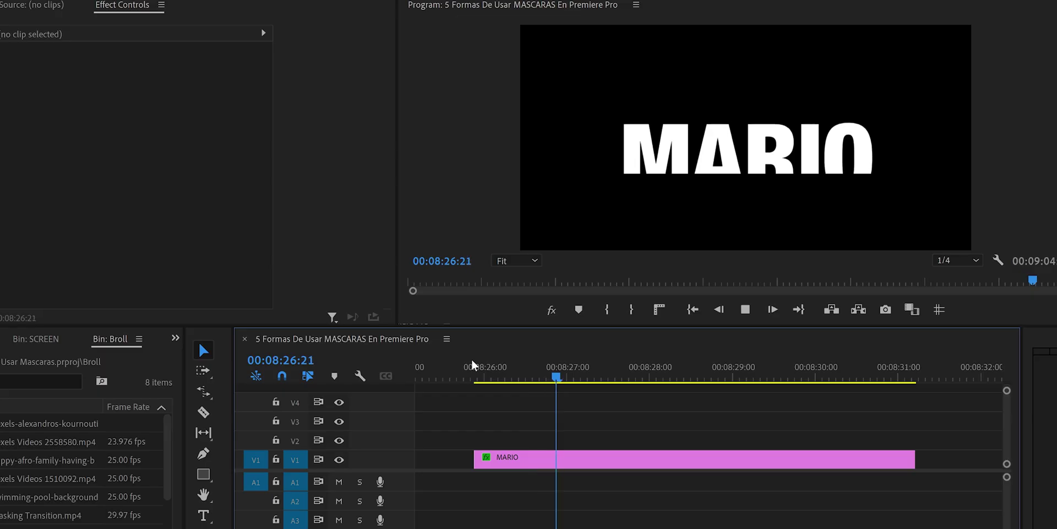
- Replay and scrub the MARIO title's slide-in, deselect the clip, and pick the Pen tool
key(space)
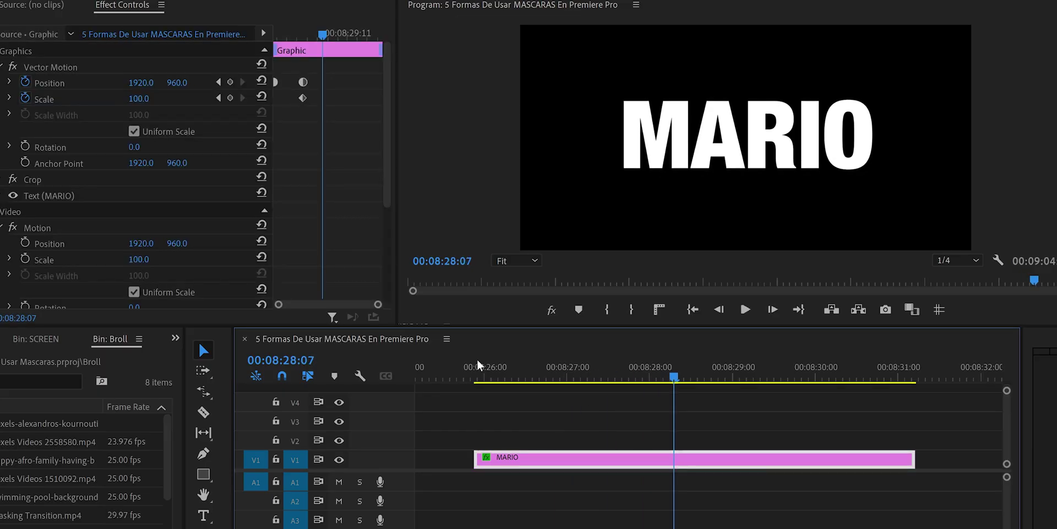
click(518, 379)
key(space)
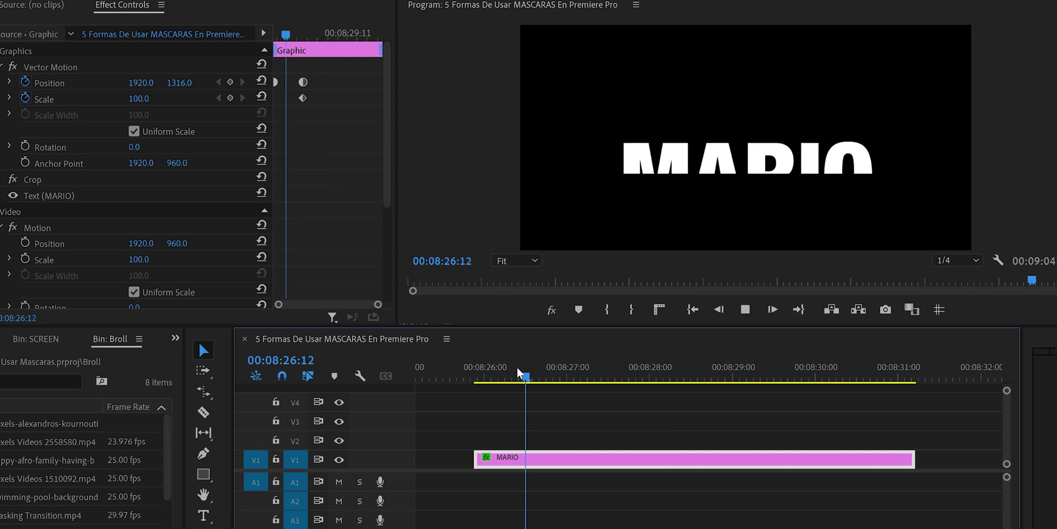
key(space)
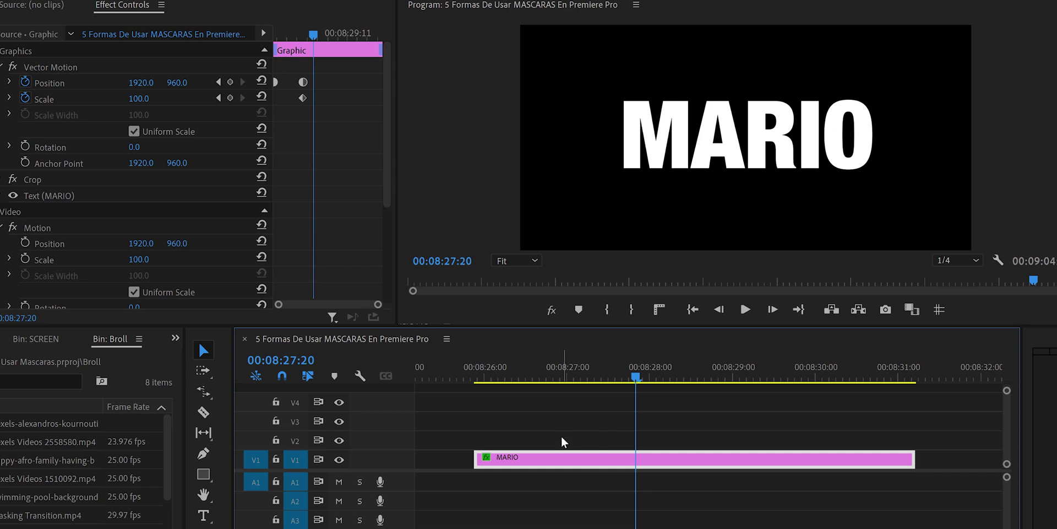
click(488, 376)
drag(495, 380, 576, 380)
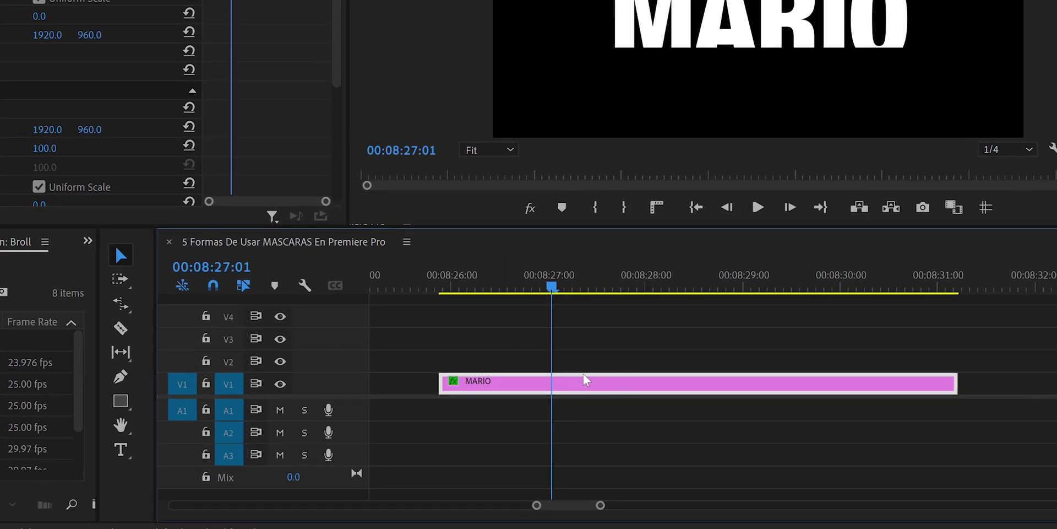
click(507, 332)
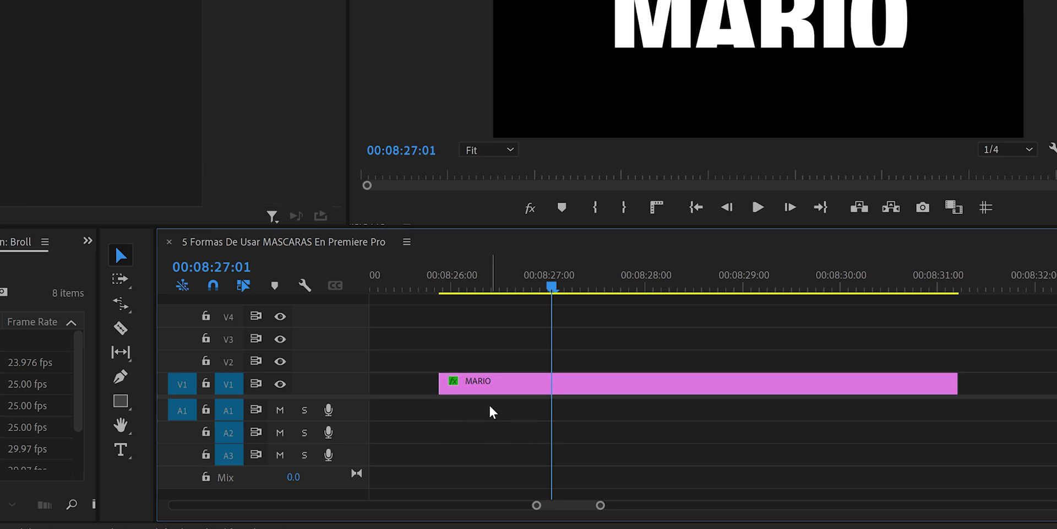
click(128, 373)
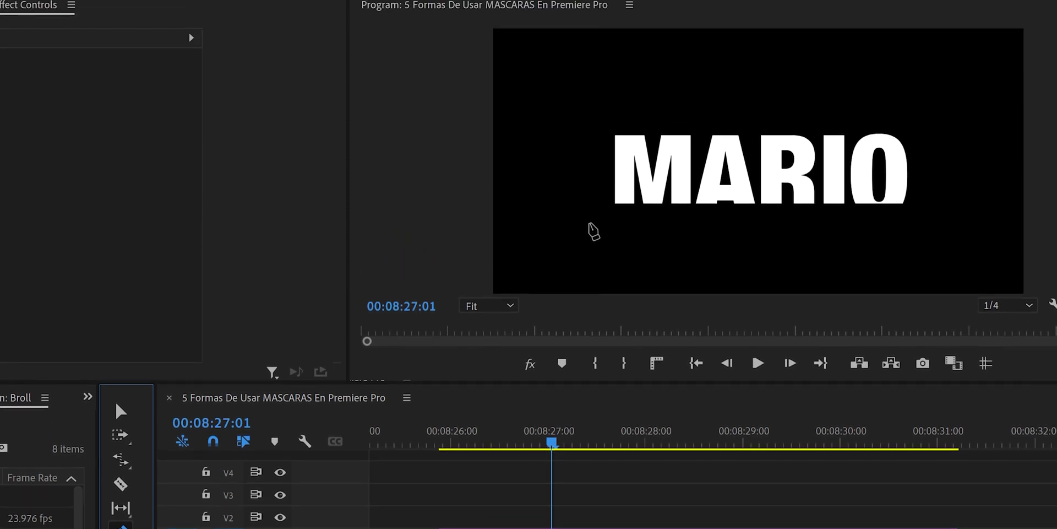
- Draw a two-point line under MARIO with a white FFFFFF fill and a white stroke
click(589, 100)
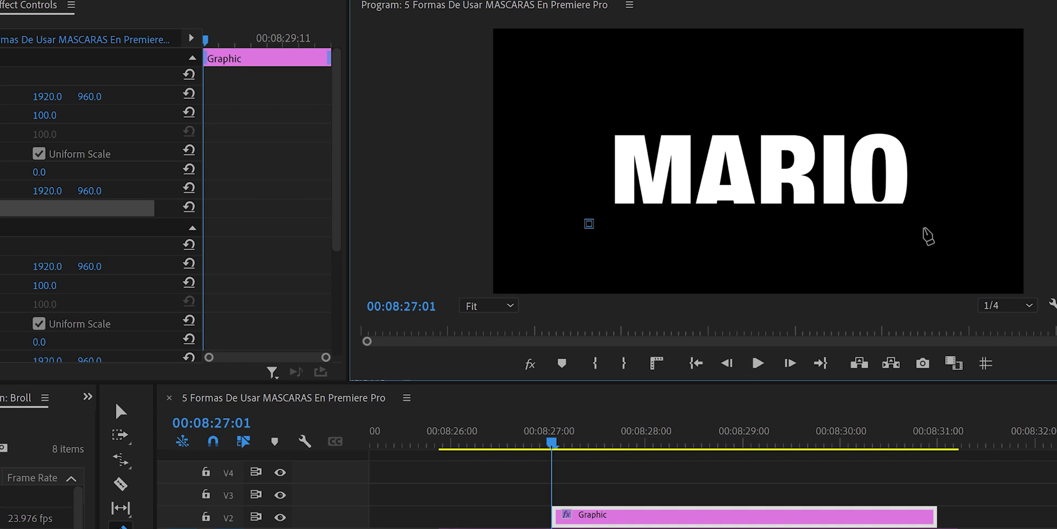
click(928, 226)
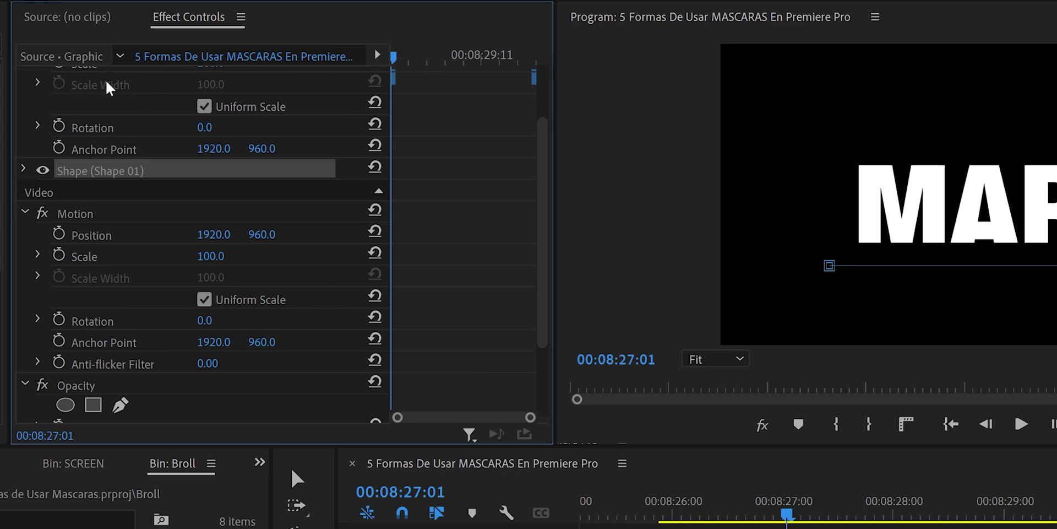
click(24, 169)
drag(540, 167, 543, 211)
click(113, 185)
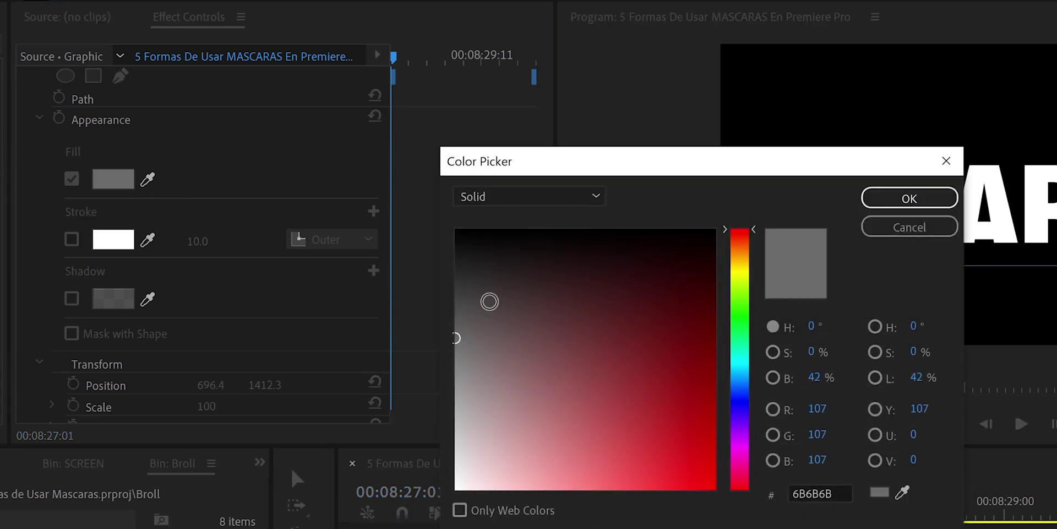
click(456, 488)
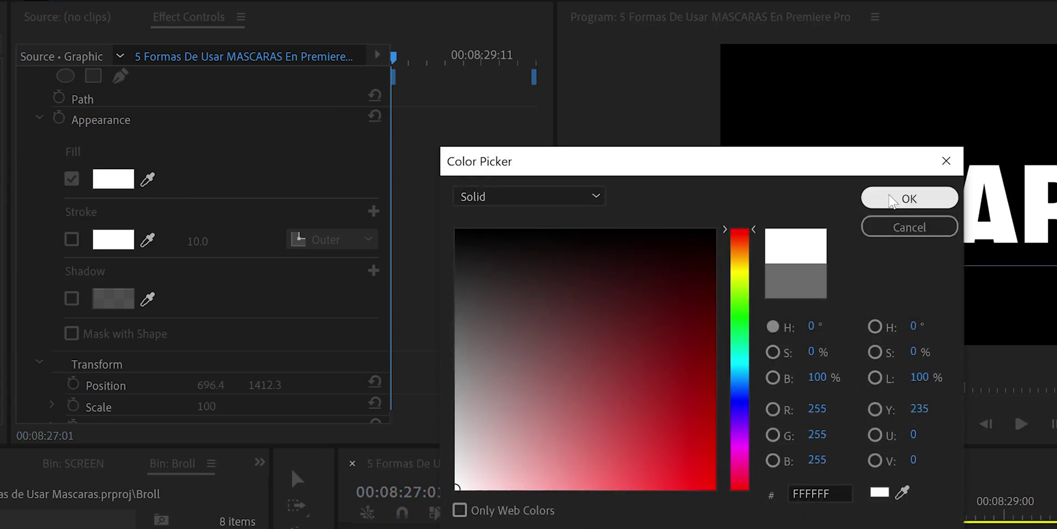
click(908, 198)
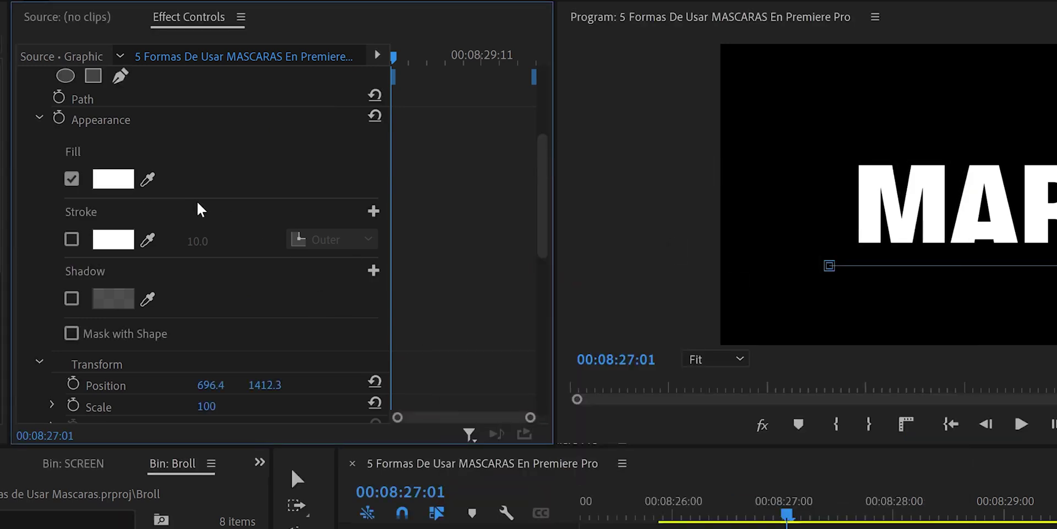
click(72, 240)
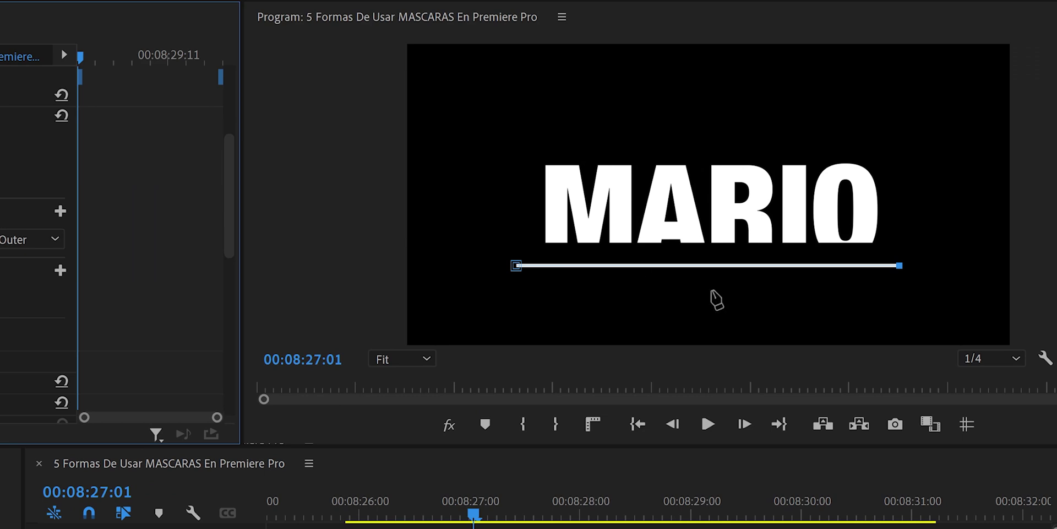
- Select the underline shape and set the Program Monitor zoom to 100%
click(606, 525)
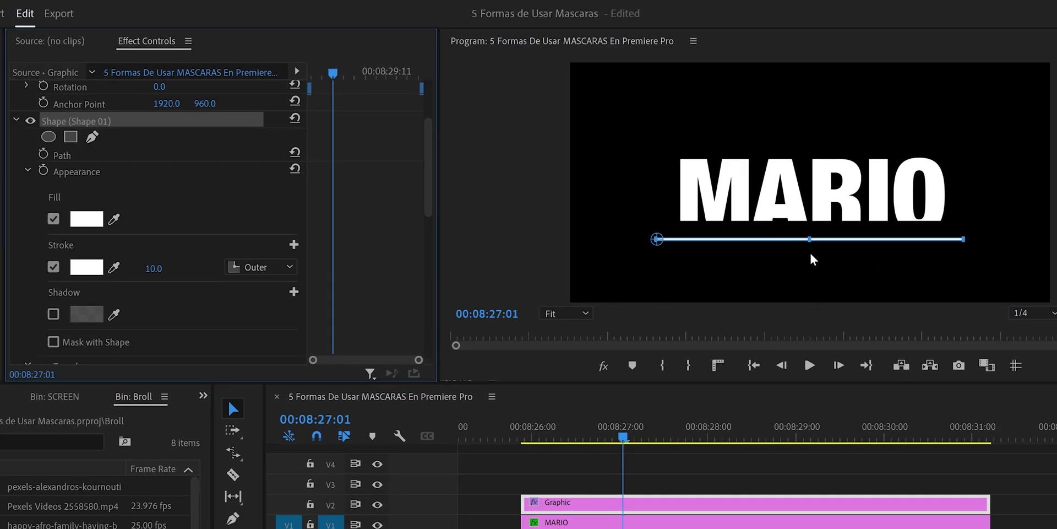
click(586, 312)
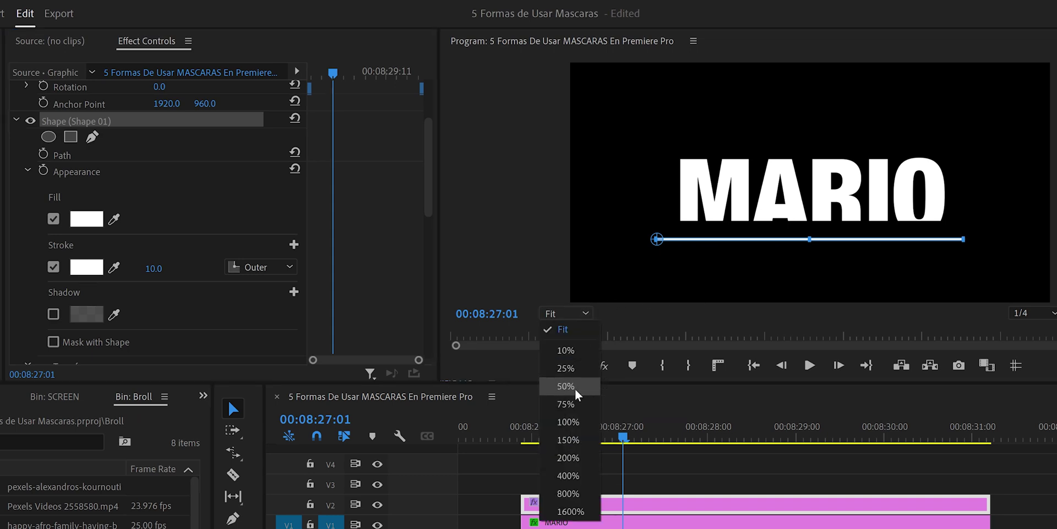
click(578, 426)
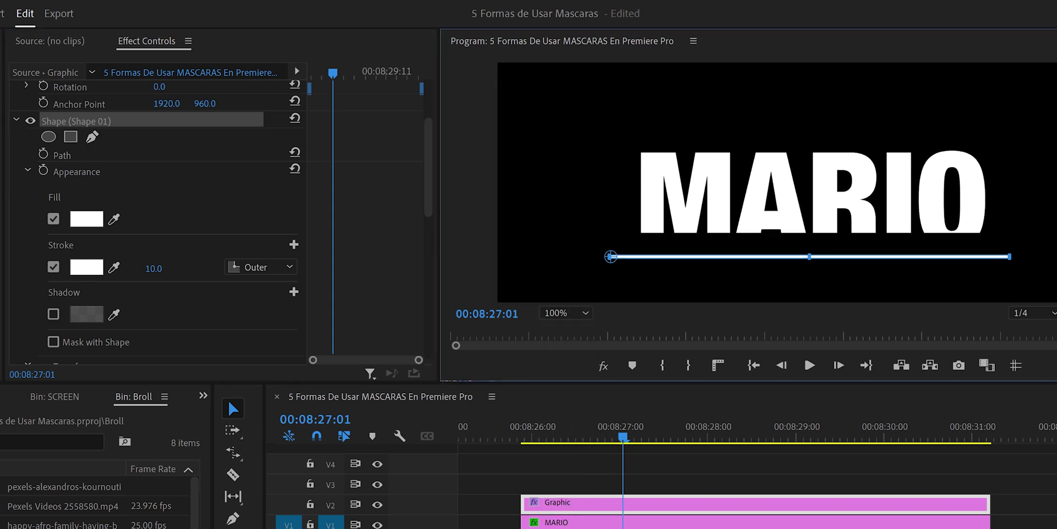
scroll(771, 187, down, 2)
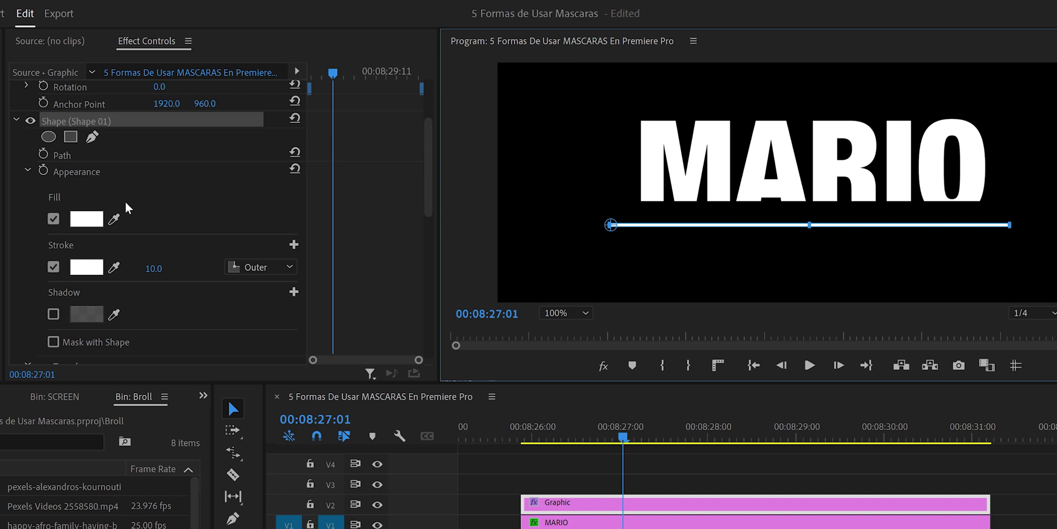
- Add a tiny pen mask at the line's centre and keyframe Mask Expansion from -30 to 1263 over one second
click(92, 138)
drag(804, 225, 815, 222)
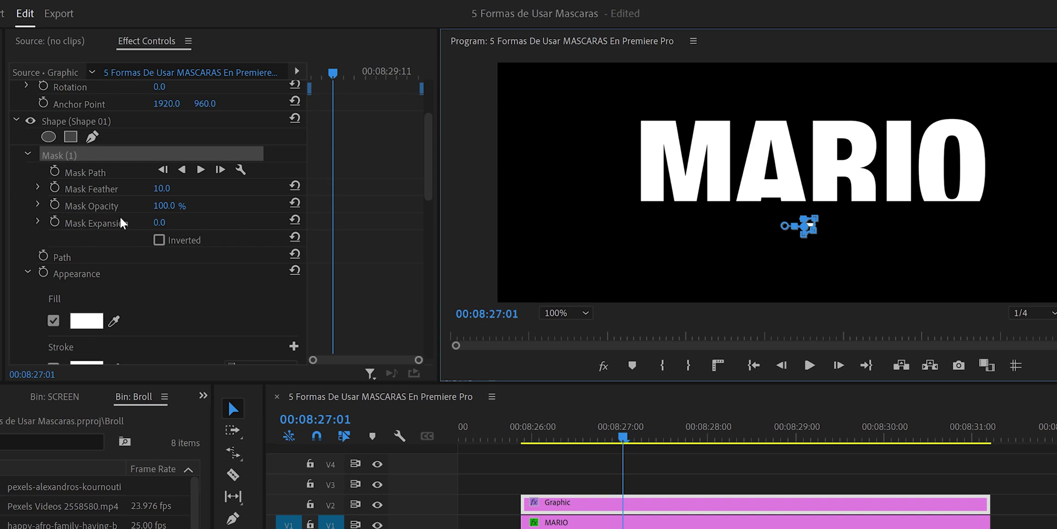
click(55, 221)
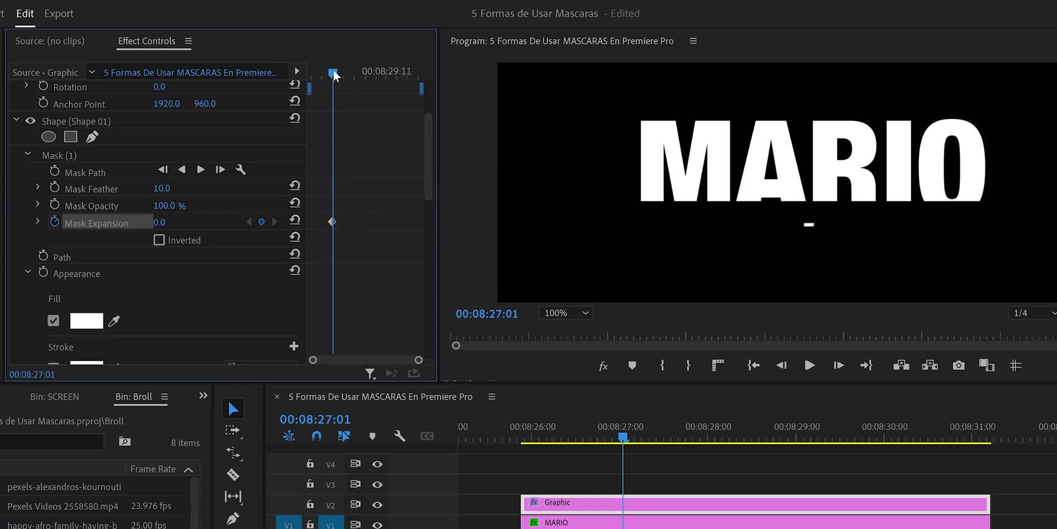
drag(336, 76, 356, 74)
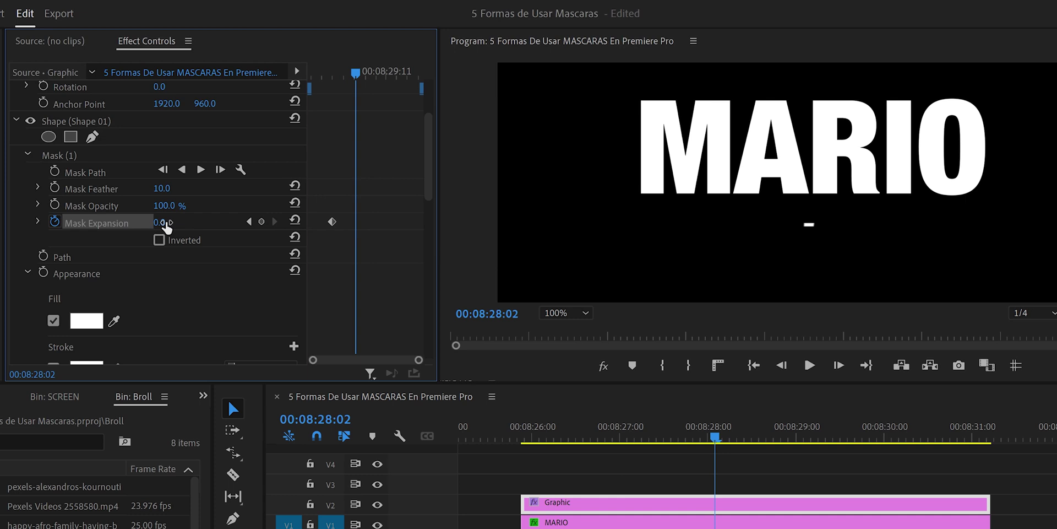
drag(159, 222, 165, 222)
drag(162, 222, 286, 229)
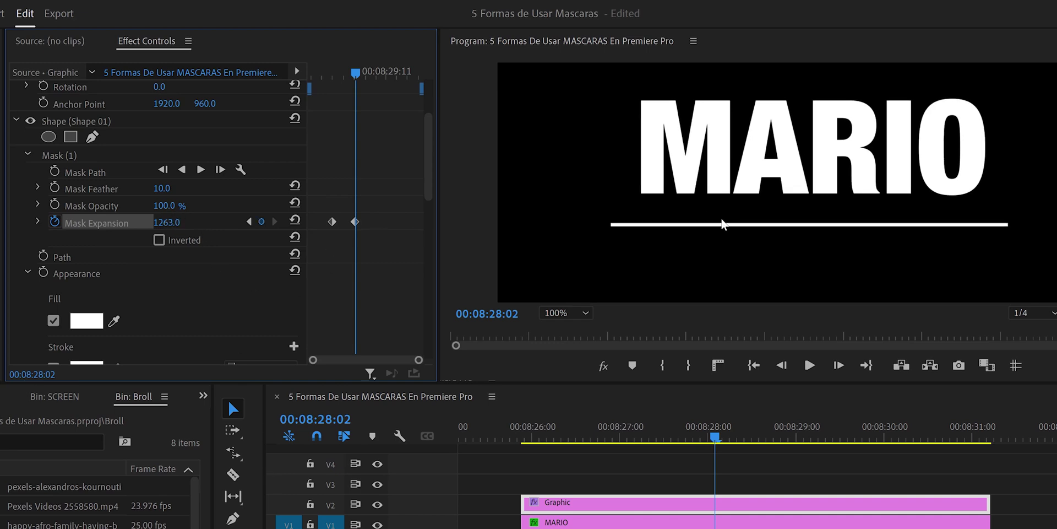
click(331, 221)
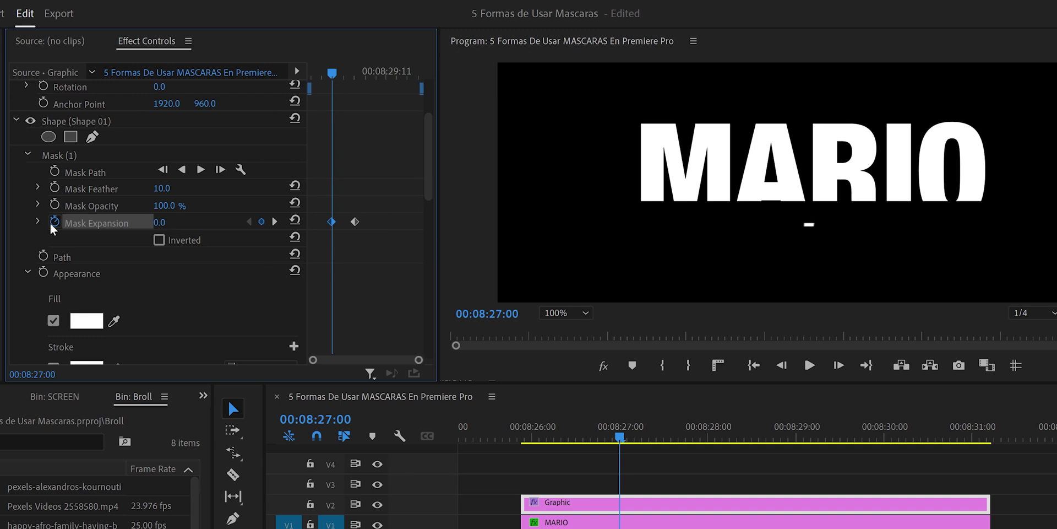
click(162, 223)
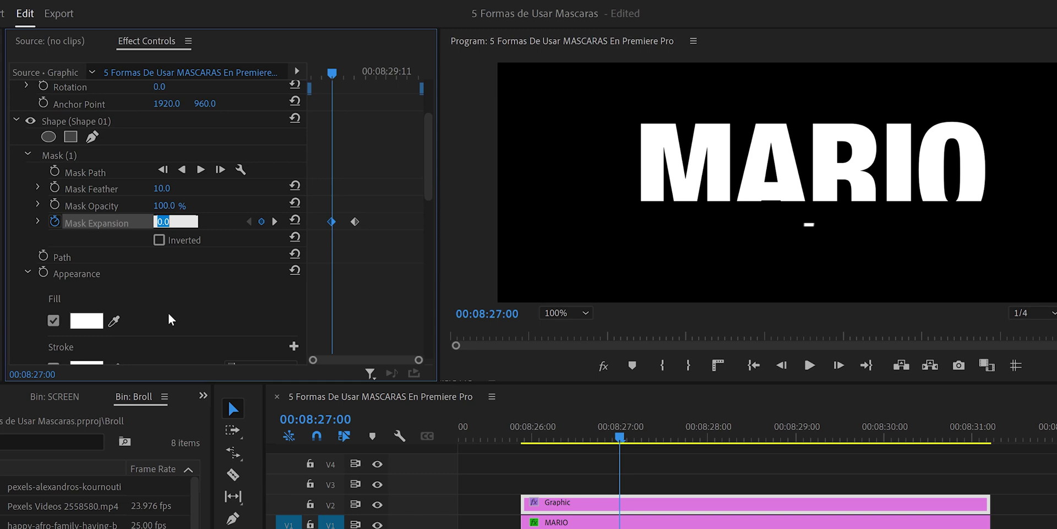
key(Down)
key(Down)
key(Down)
key(Down)
key(Down)
key(Down)
key(Down)
key(Down)
key(Down)
key(Down)
key(Down)
key(Down)
key(Down)
key(Down)
key(Down)
key(Down)
key(Down)
key(Down)
key(Down)
key(Down)
key(Down)
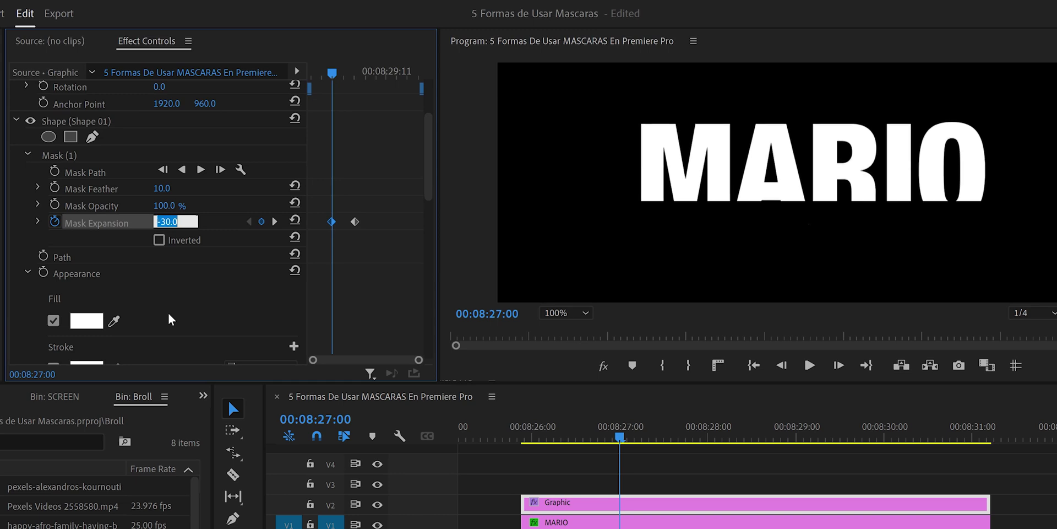
drag(332, 72, 358, 73)
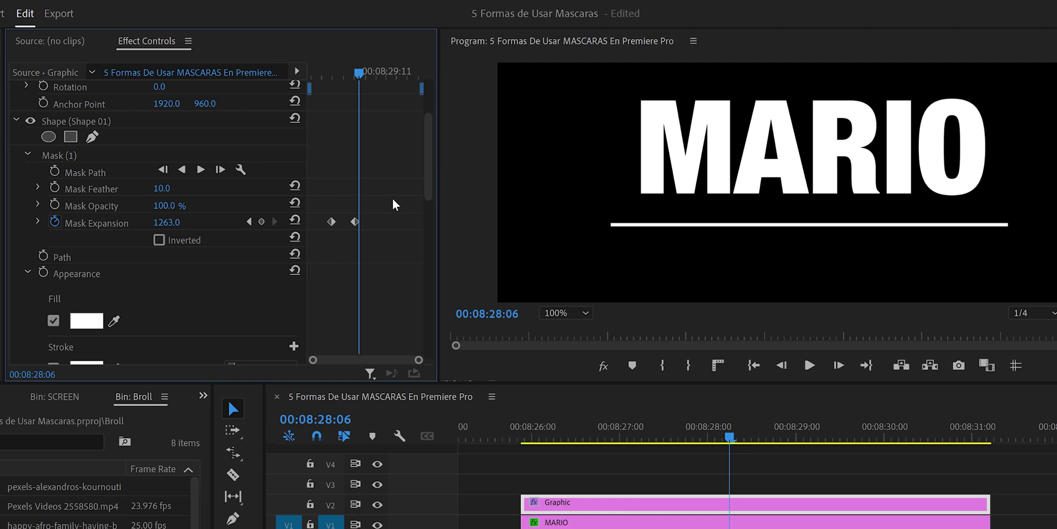
- Set both Mask Expansion keyframes to Auto Bezier and preview the growing underline
drag(392, 200, 320, 234)
right_click(354, 222)
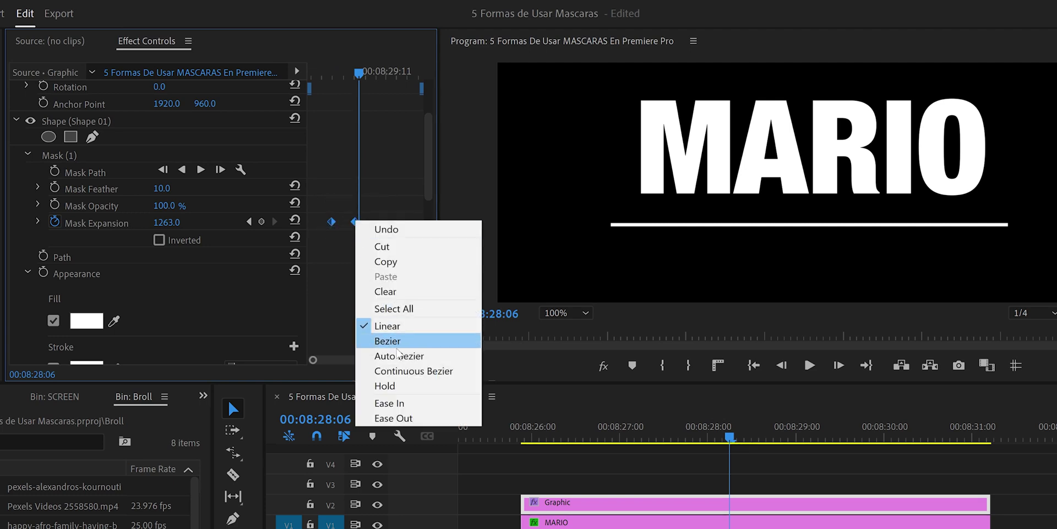
click(410, 355)
click(523, 436)
key(space)
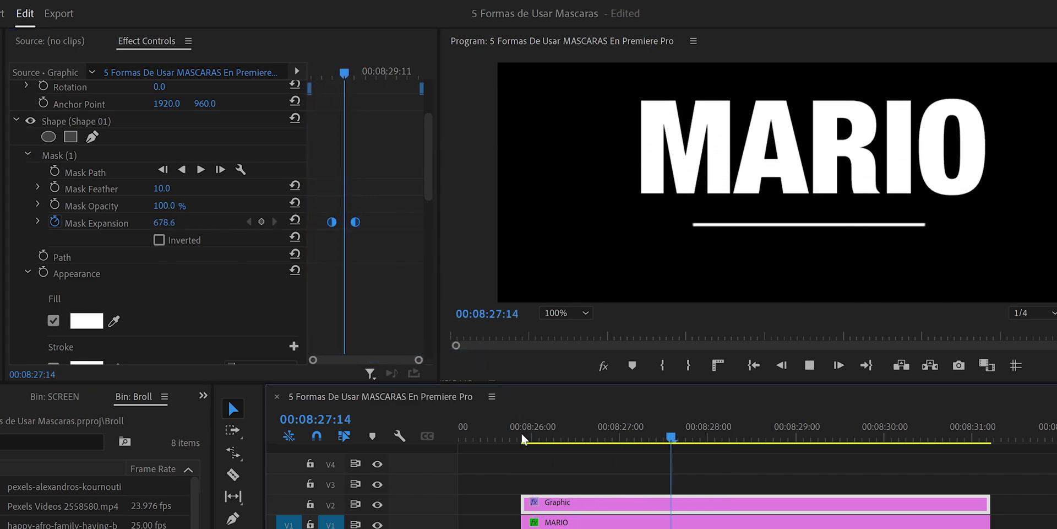
key(space)
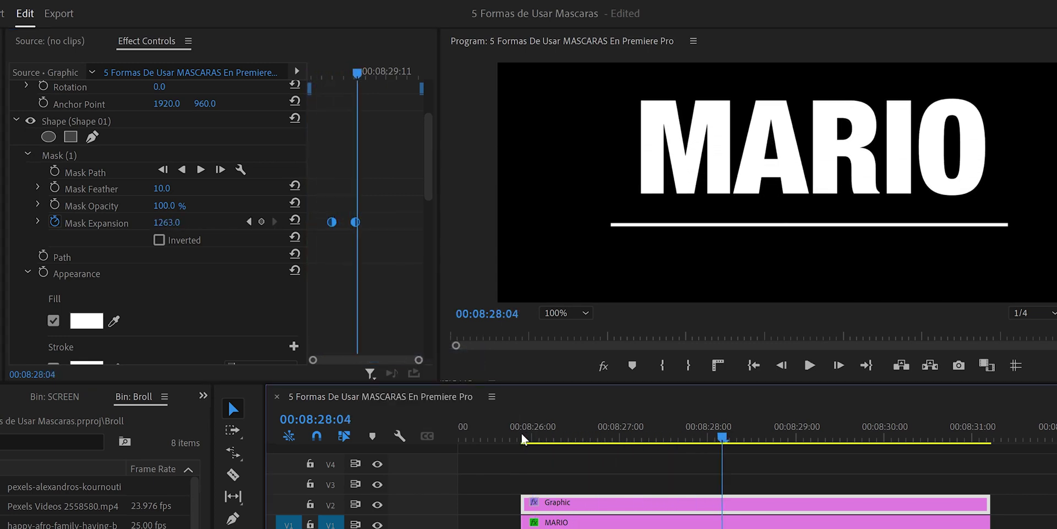
- Fit the monitor view, duplicate the underline onto V3, move it above MARIO, and play the title
click(585, 312)
click(573, 332)
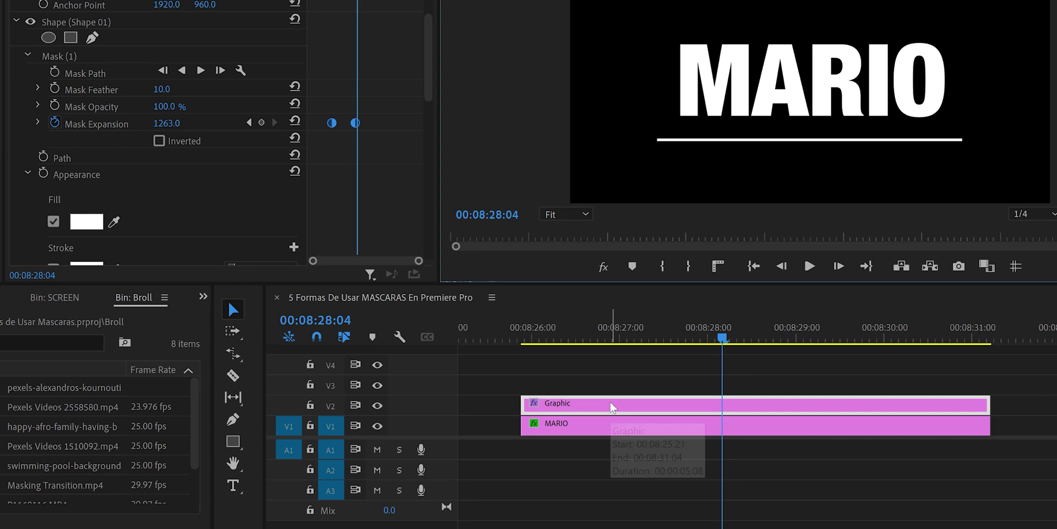
drag(612, 406, 613, 394)
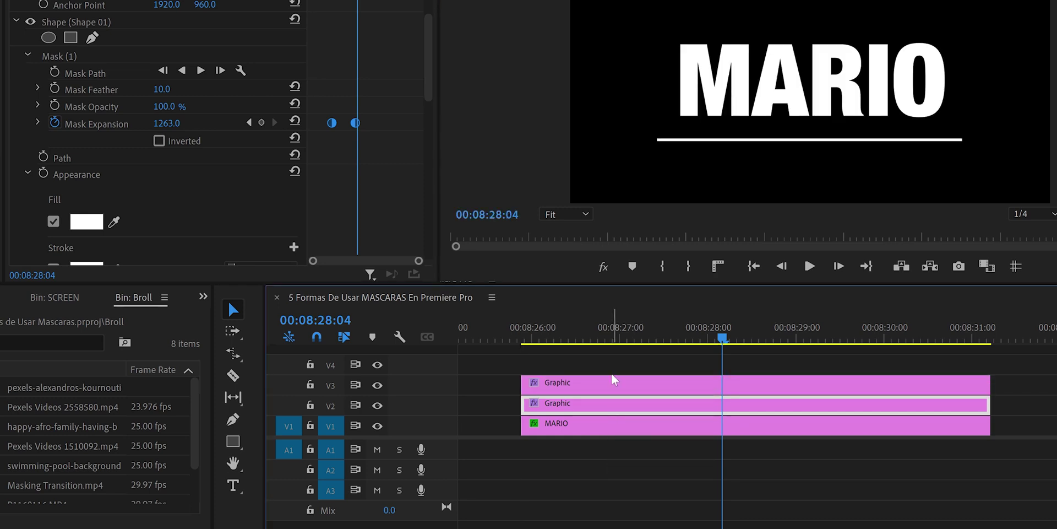
click(633, 386)
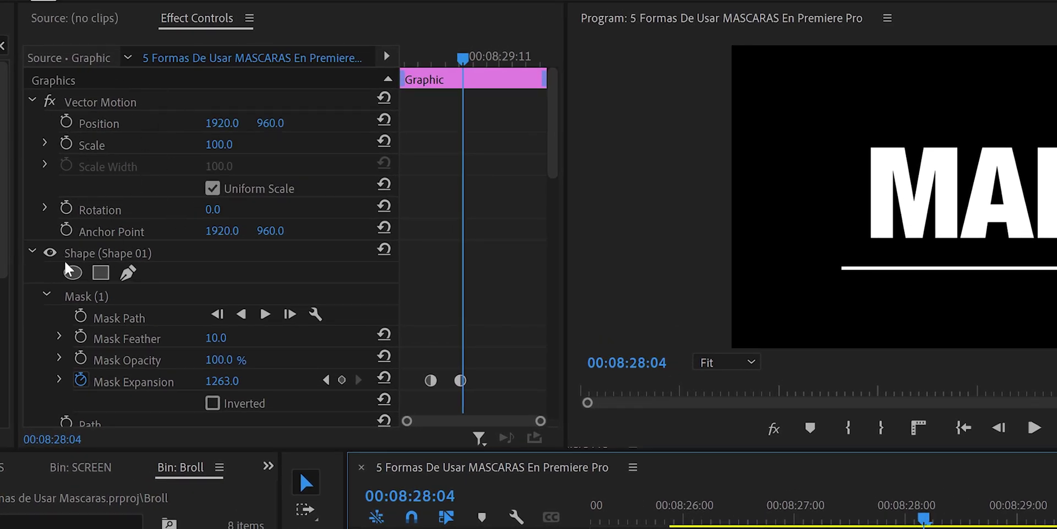
drag(561, 142, 550, 396)
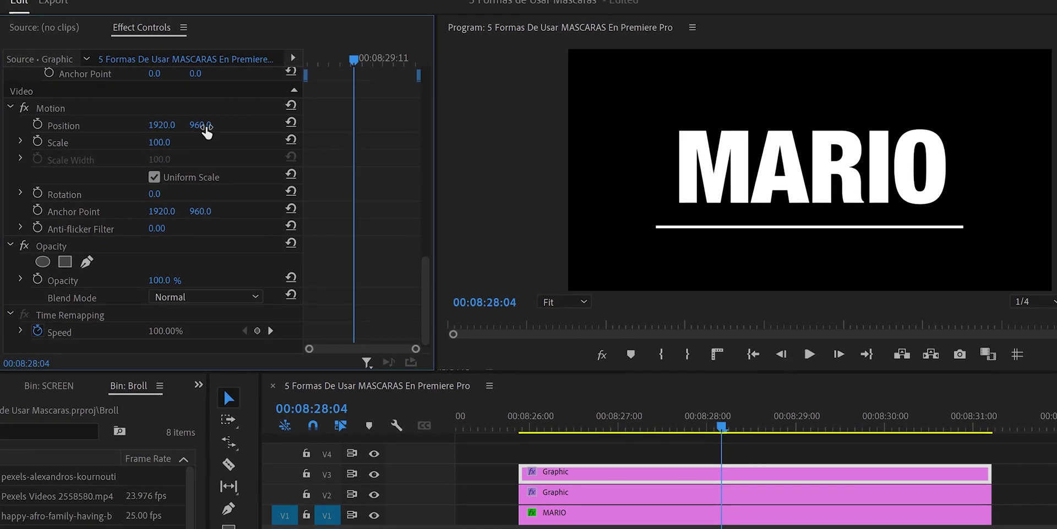
drag(201, 125, 82, 125)
click(519, 428)
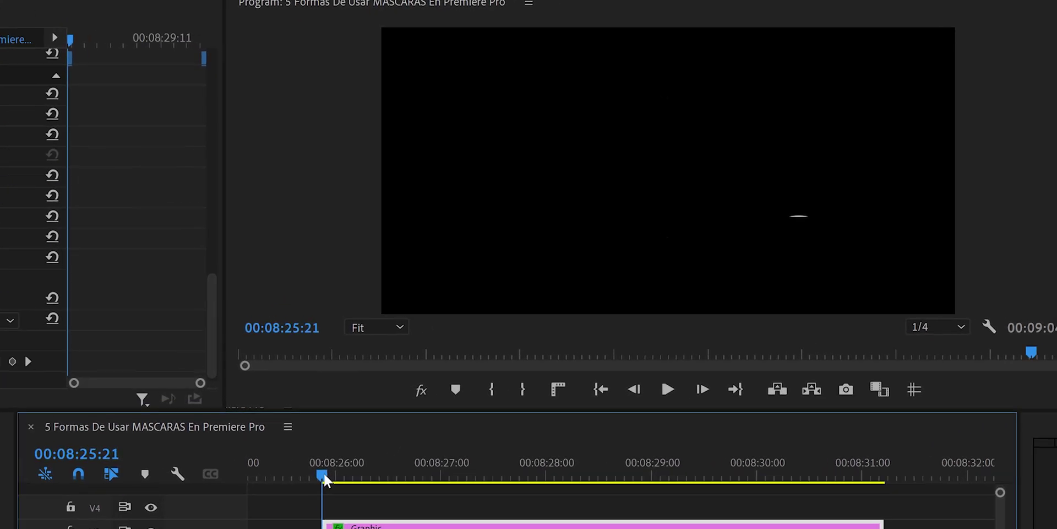
key(space)
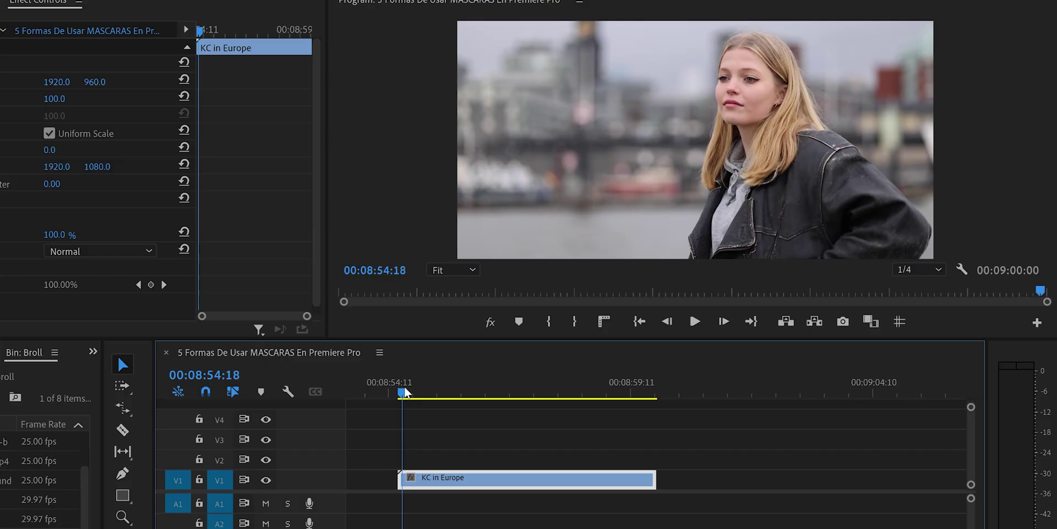
- Park on the KC in Europe clip, switch to the Color workspace, and apply the SL BLUE COLD look
drag(405, 392, 552, 392)
click(423, 398)
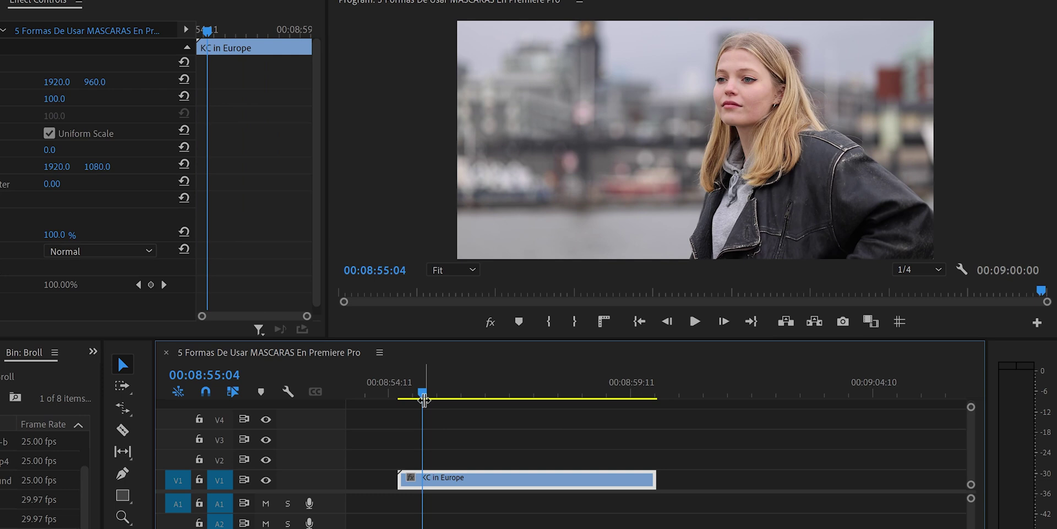
click(454, 401)
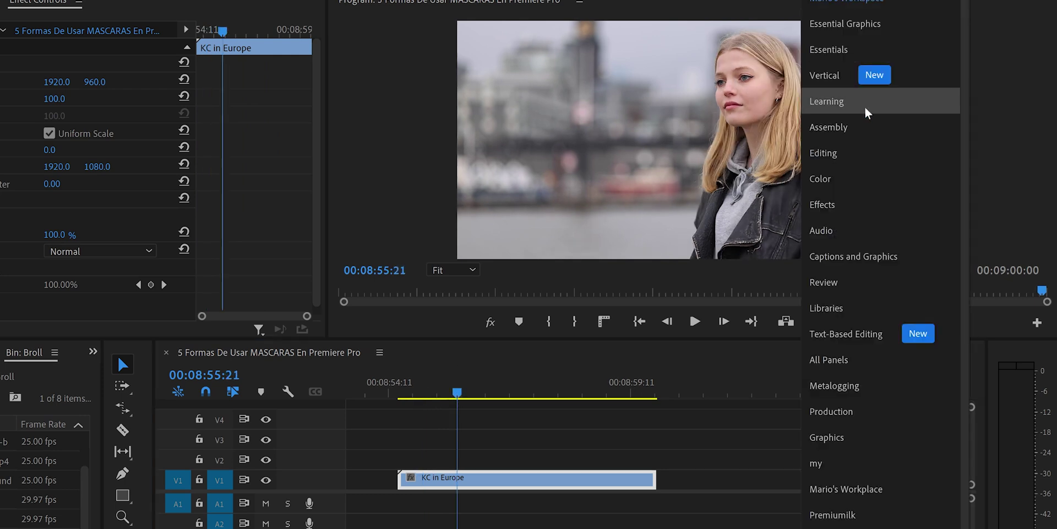
click(853, 174)
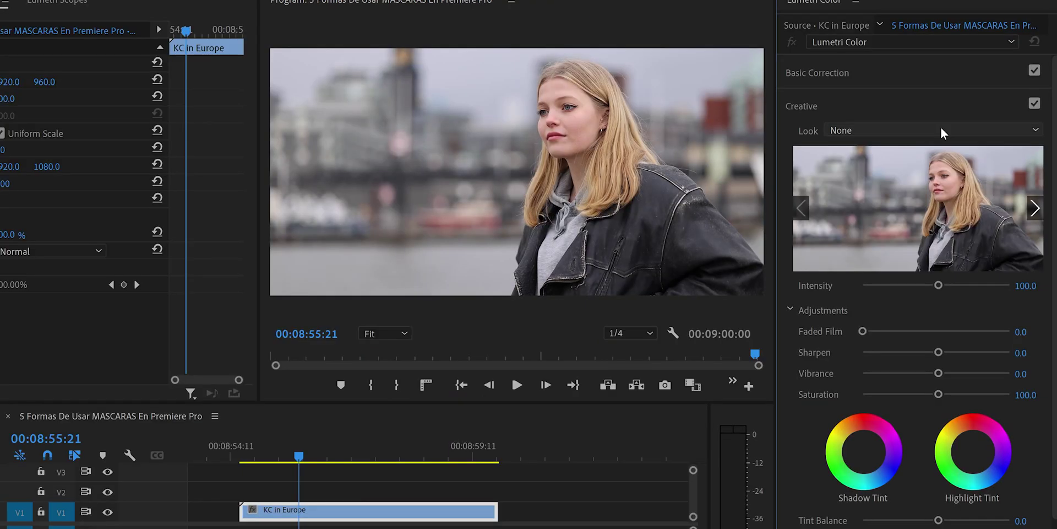
click(941, 129)
scroll(850, 451, down, 3)
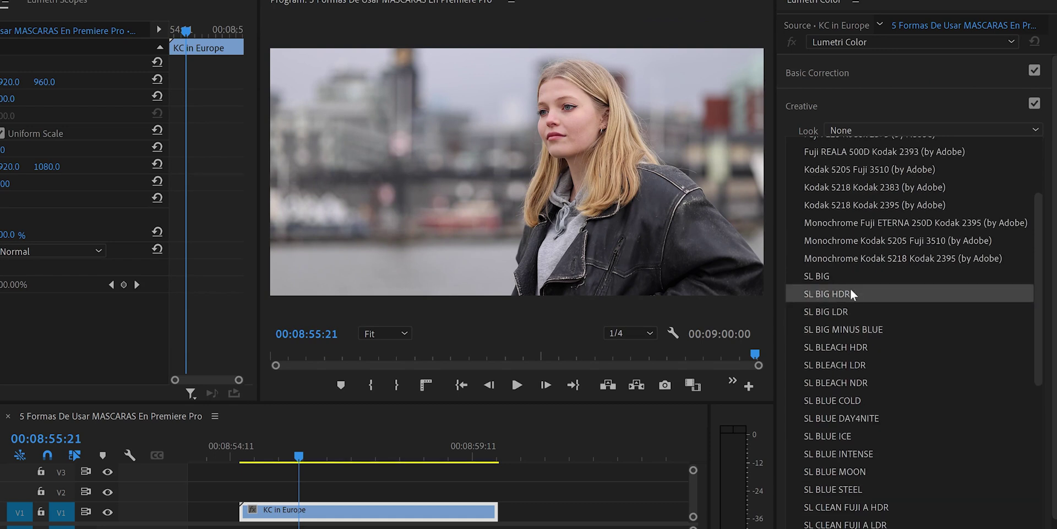
click(851, 366)
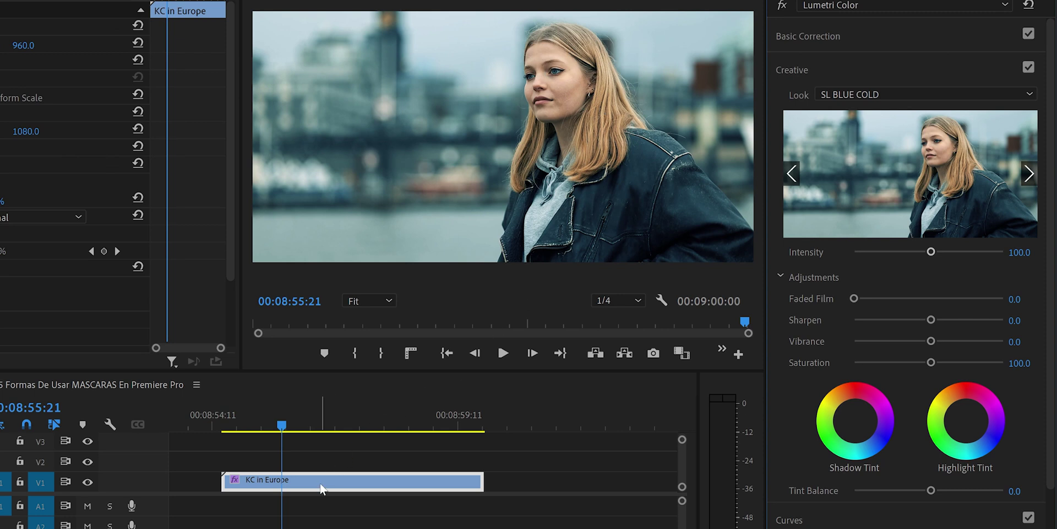
- Copy the KC in Europe clip to V2 and fit a tilted ellipse mask around the woman's face
drag(322, 487, 327, 461)
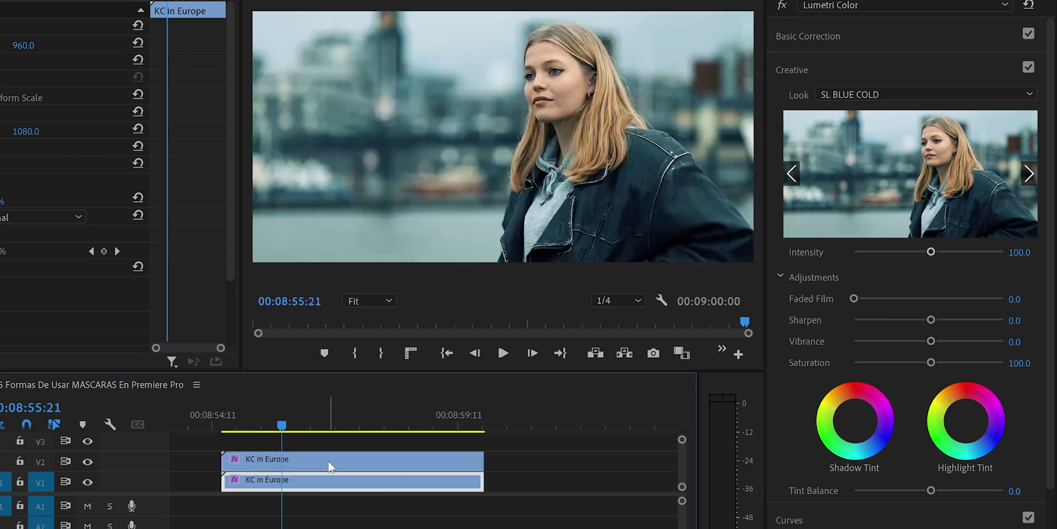
click(344, 457)
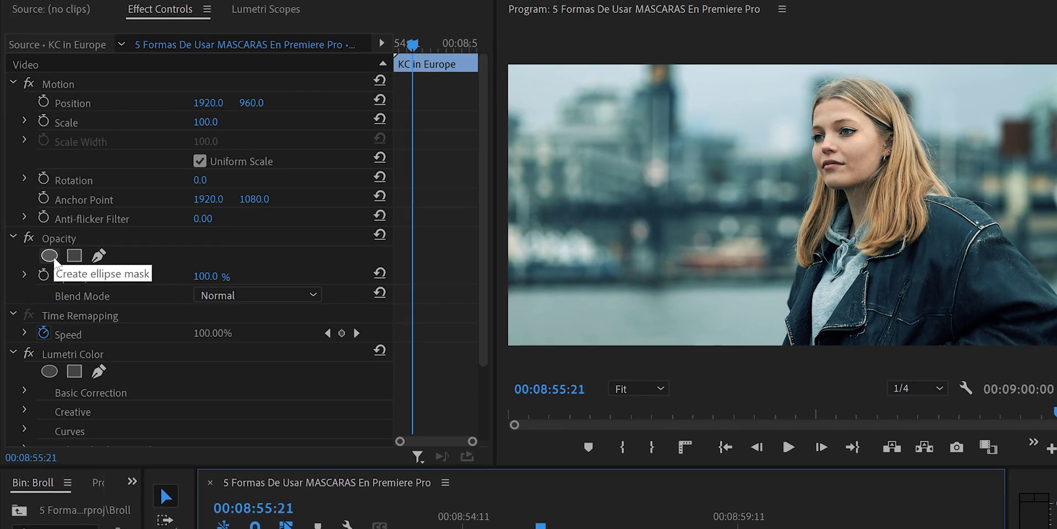
click(50, 255)
drag(786, 157, 857, 104)
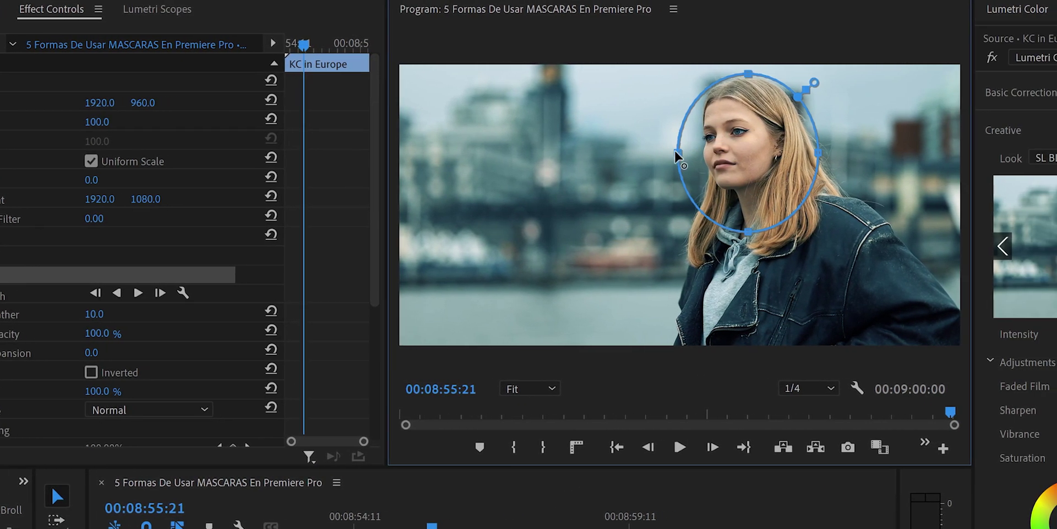
drag(685, 154, 699, 154)
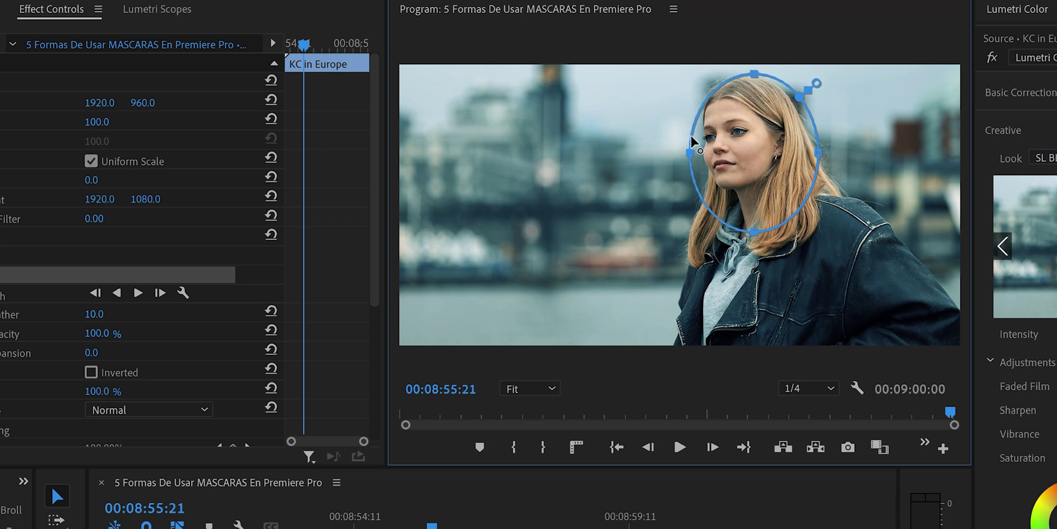
drag(747, 84, 798, 170)
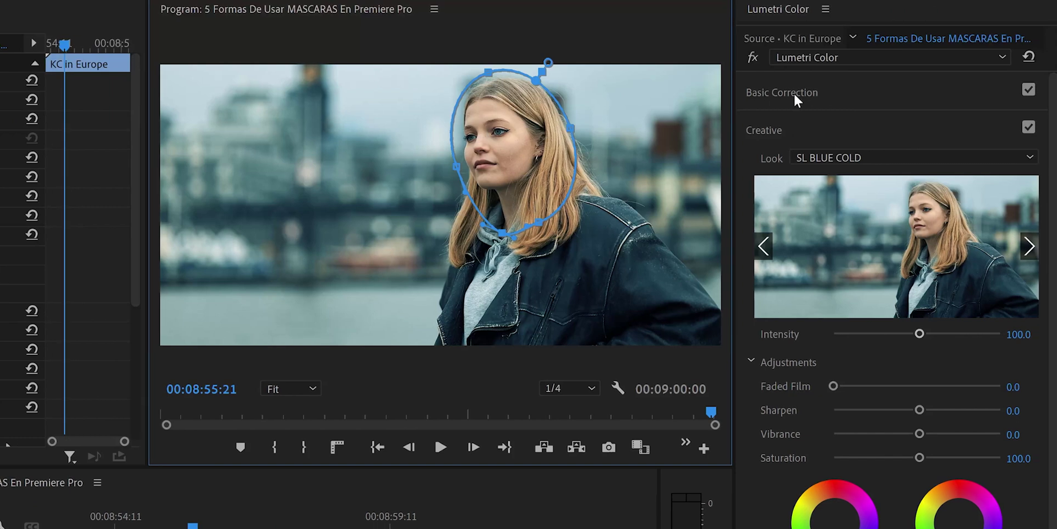
click(1033, 92)
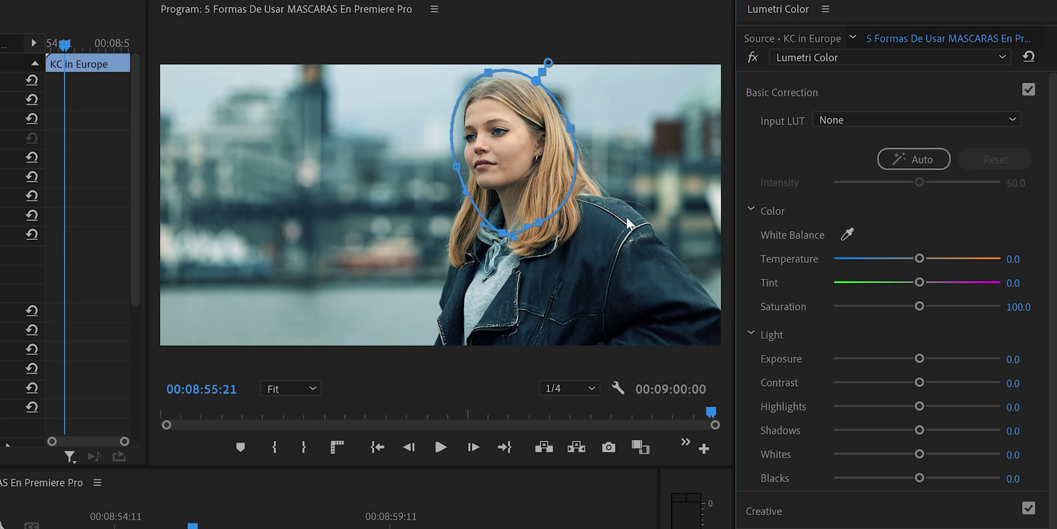
- Set the masked face's Temperature to 10 and Tint to 6 in Basic Correction
drag(916, 257, 925, 258)
click(1016, 258)
text(10)
key(Return)
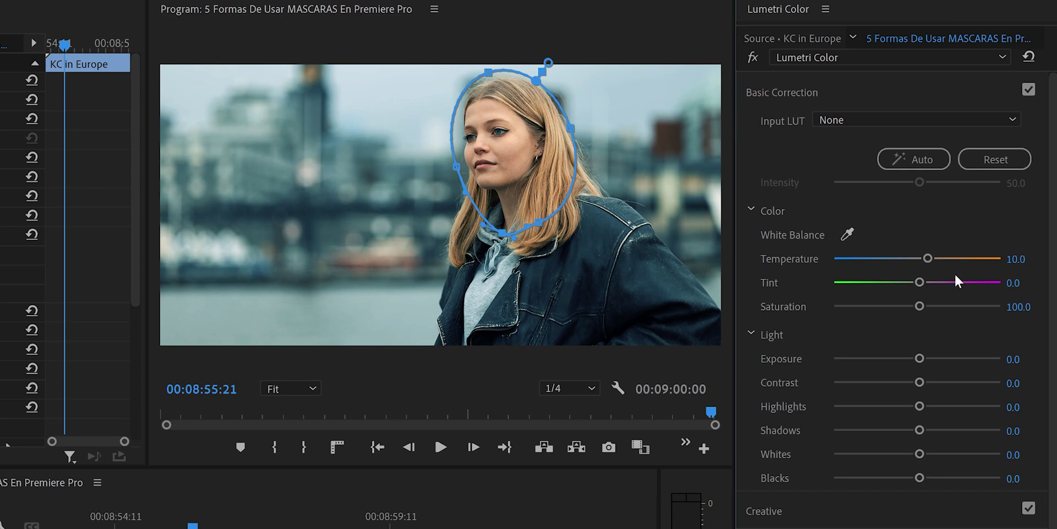
drag(916, 286, 923, 284)
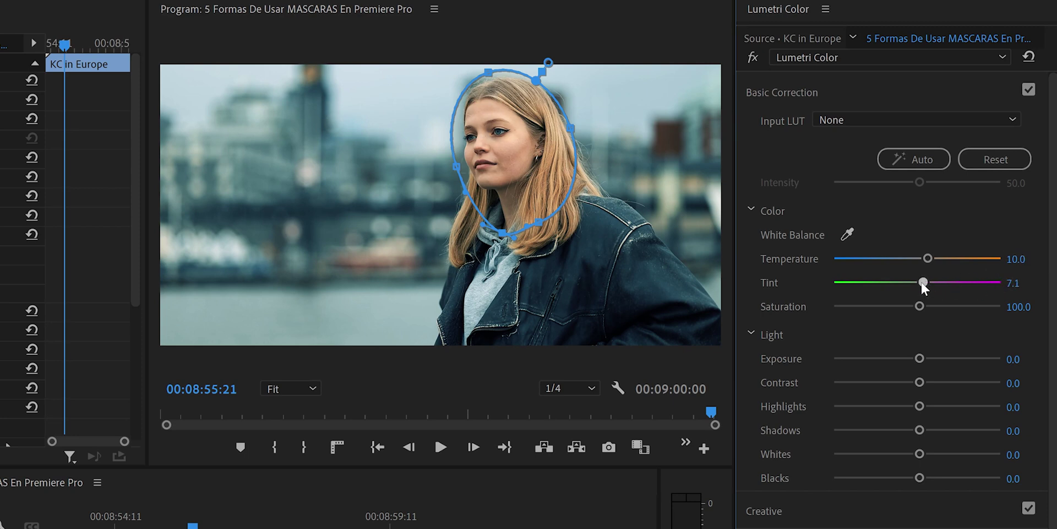
click(1016, 282)
text(6)
key(Return)
- Raise Highlights to 15.8 and Shadows to 11.5, then return to the Editing workspace
drag(924, 405, 926, 431)
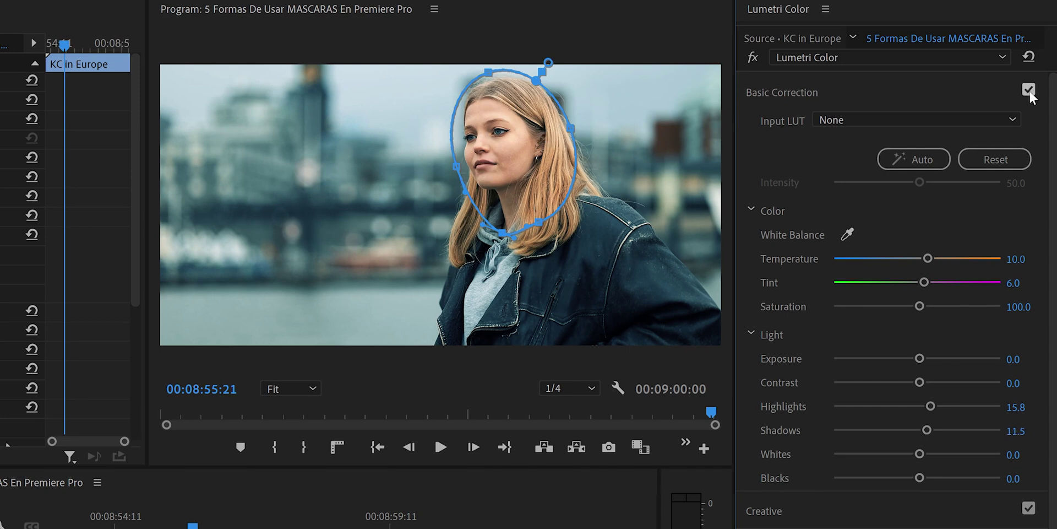
click(827, 11)
key(Escape)
drag(359, 446, 381, 454)
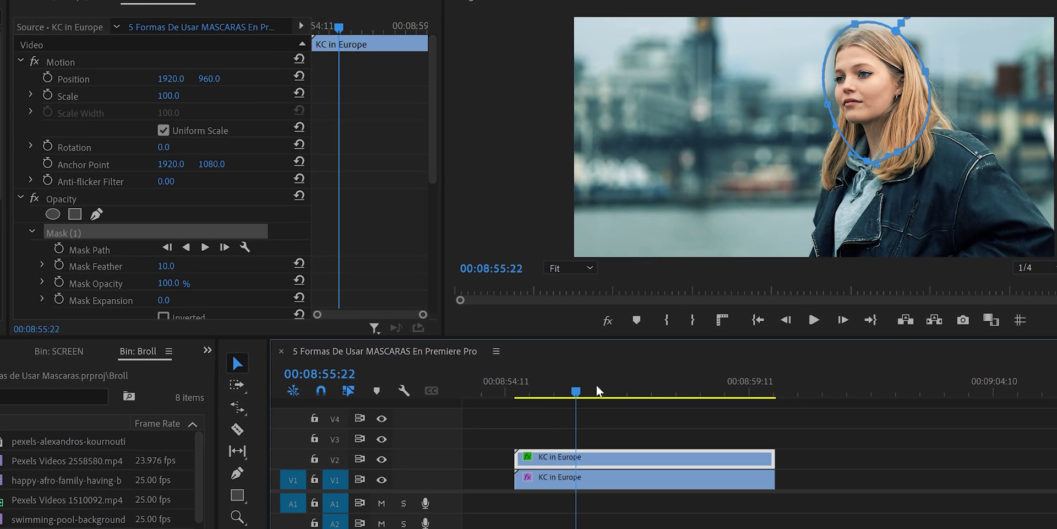
- From the clip's first frame, track the selected face mask forward
click(518, 393)
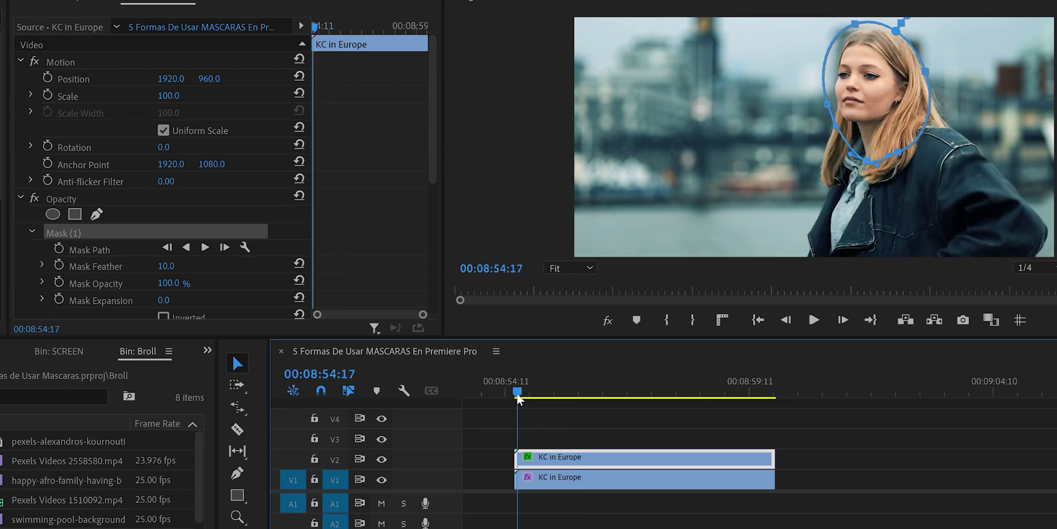
key(Left)
click(886, 97)
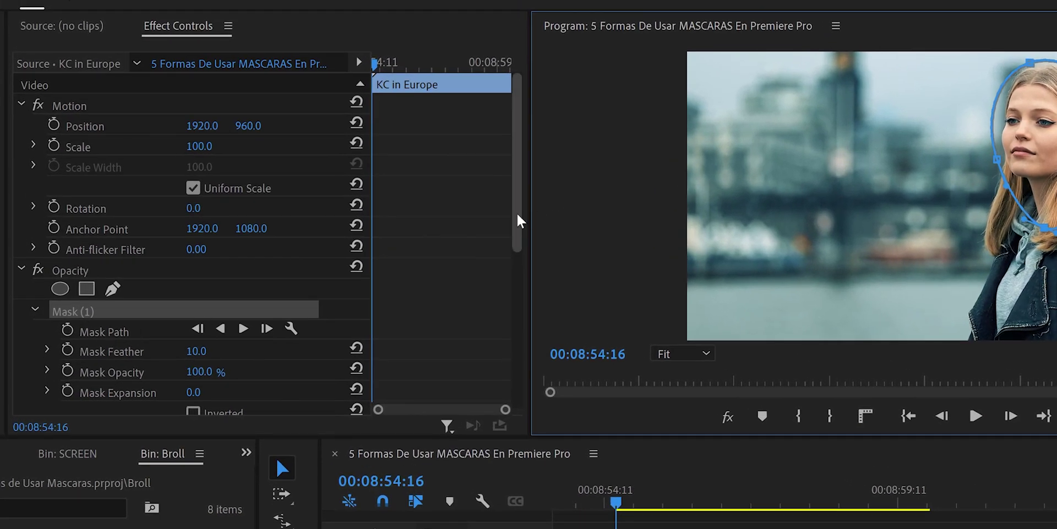
scroll(217, 165, down, 3)
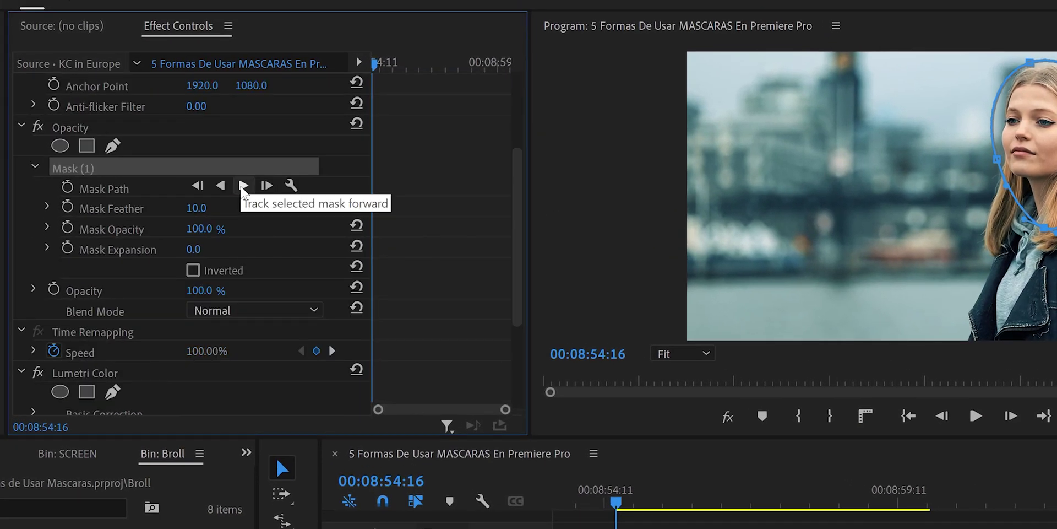
click(243, 186)
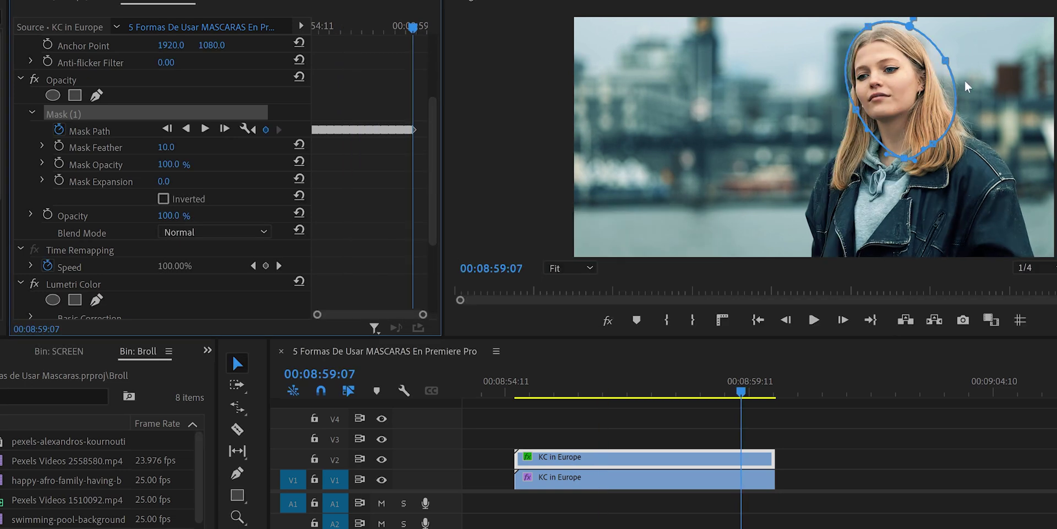
- Nudge the mask back onto the face, re-track it to the end, and play from the start
drag(917, 90, 909, 93)
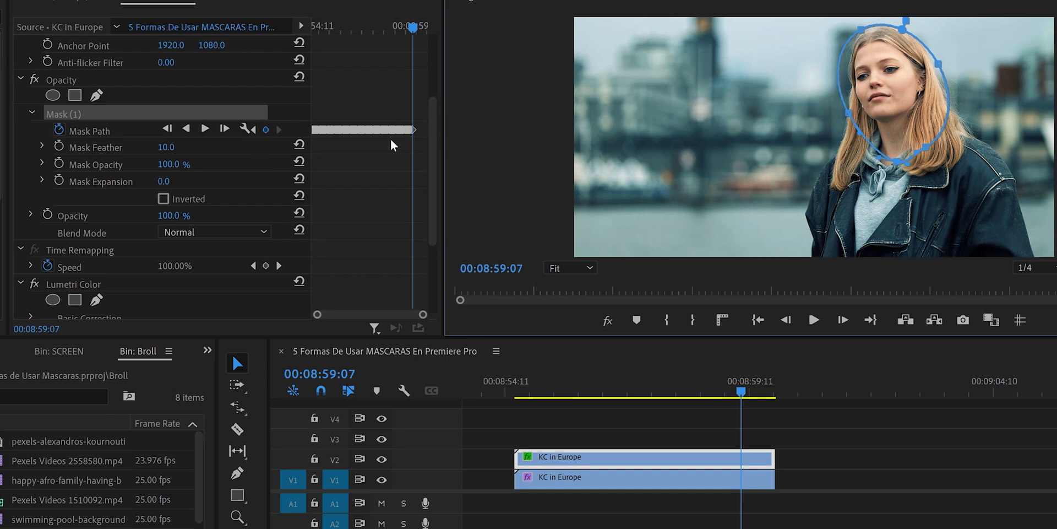
click(206, 130)
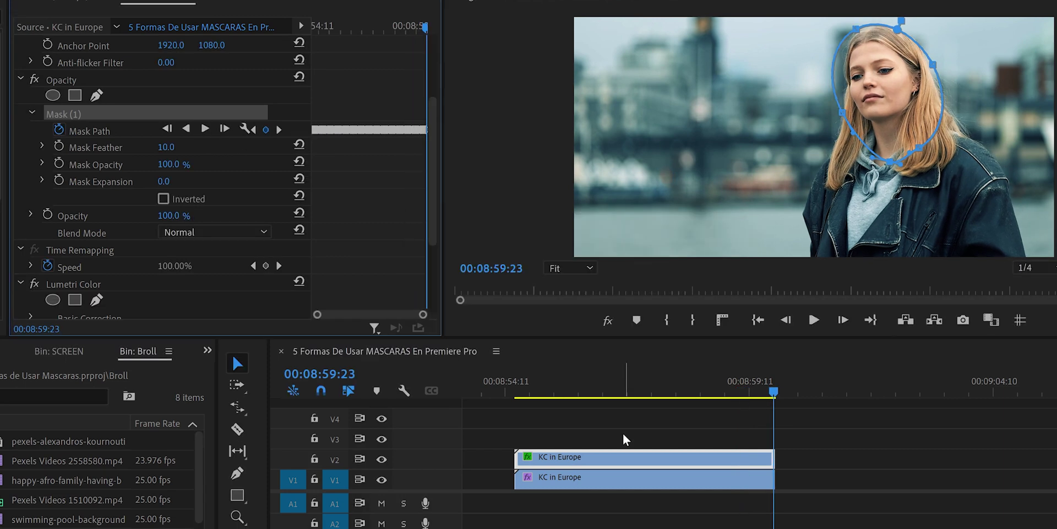
click(521, 393)
key(space)
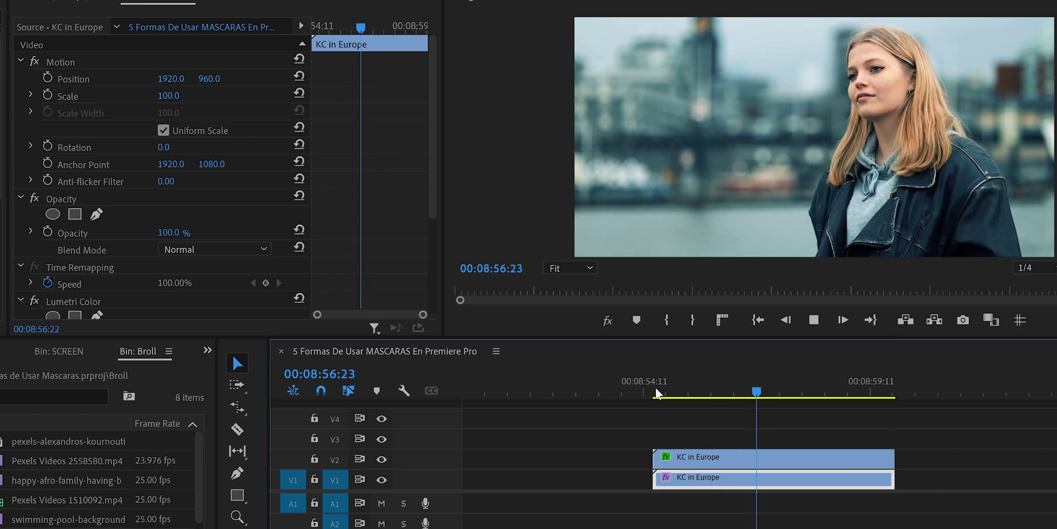
- Stop playback of the face-graded clip at about 00:08:57
key(space)
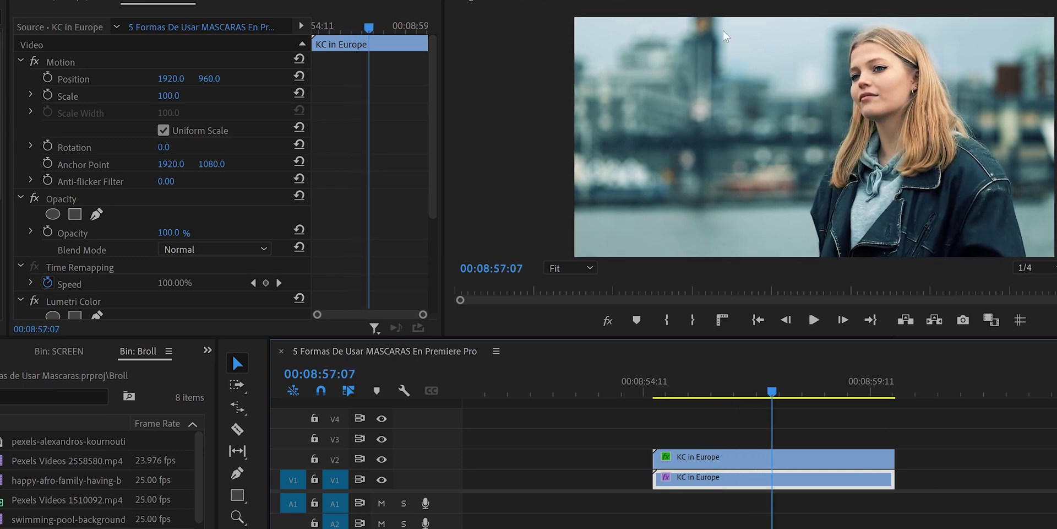